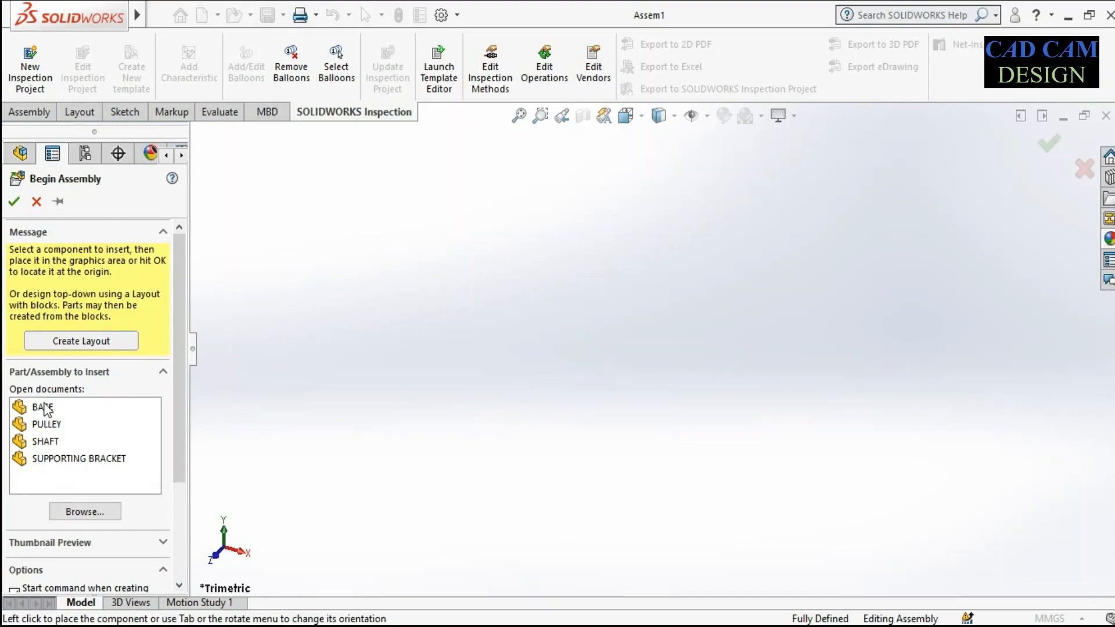
# Step: Place the BASE part in the assembly and insert one SUPPORTING BRACKET above it
pyautogui.click(40, 408)
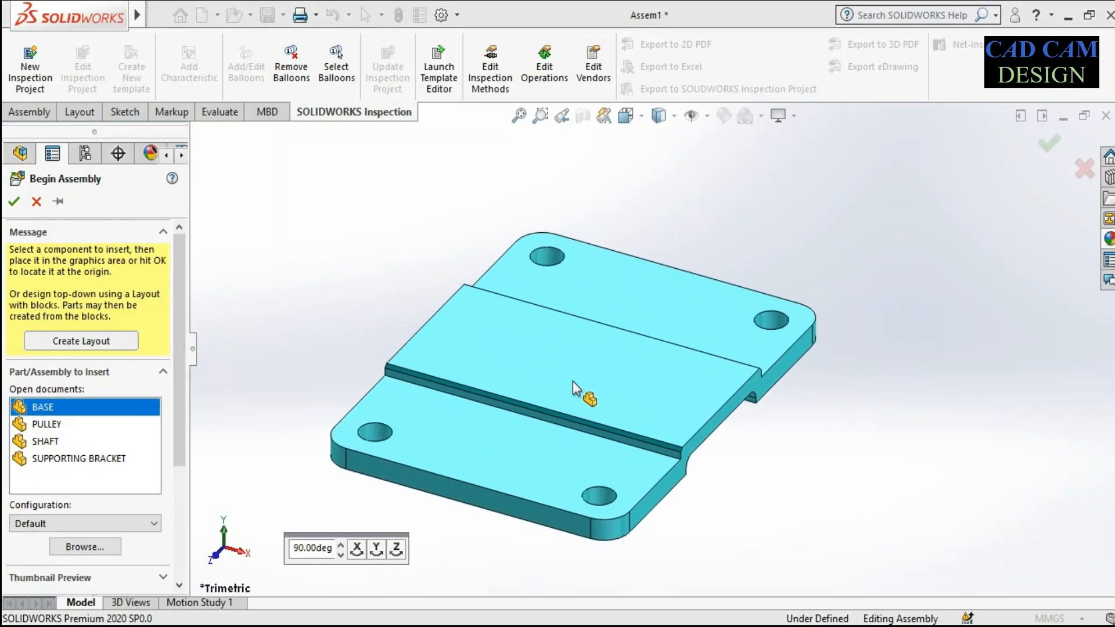
pyautogui.click(583, 391)
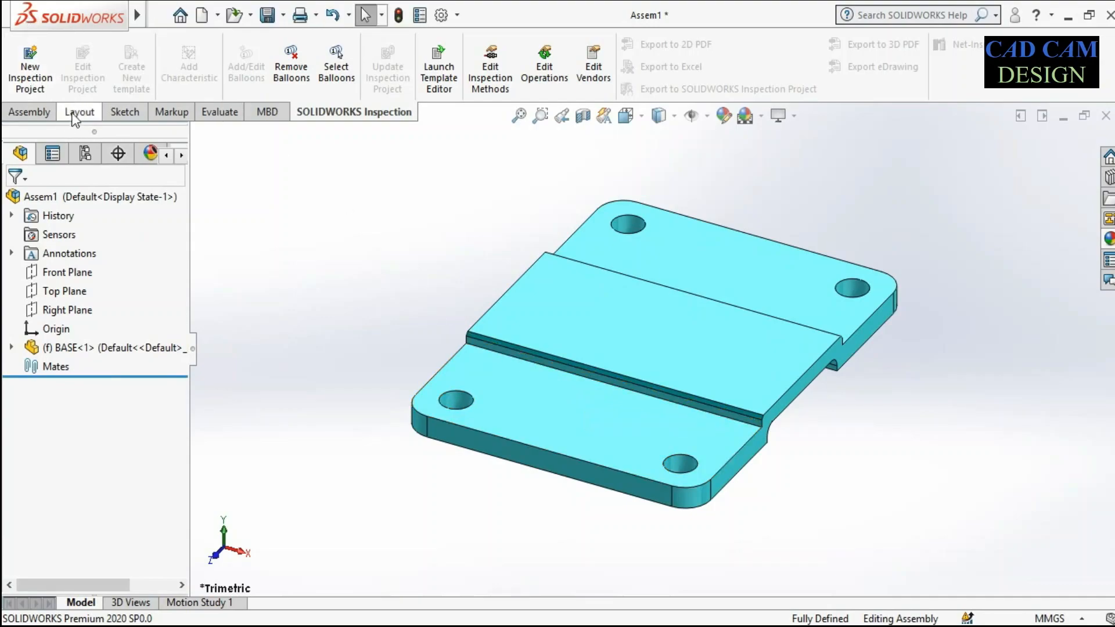
pyautogui.click(30, 112)
pyautogui.click(87, 74)
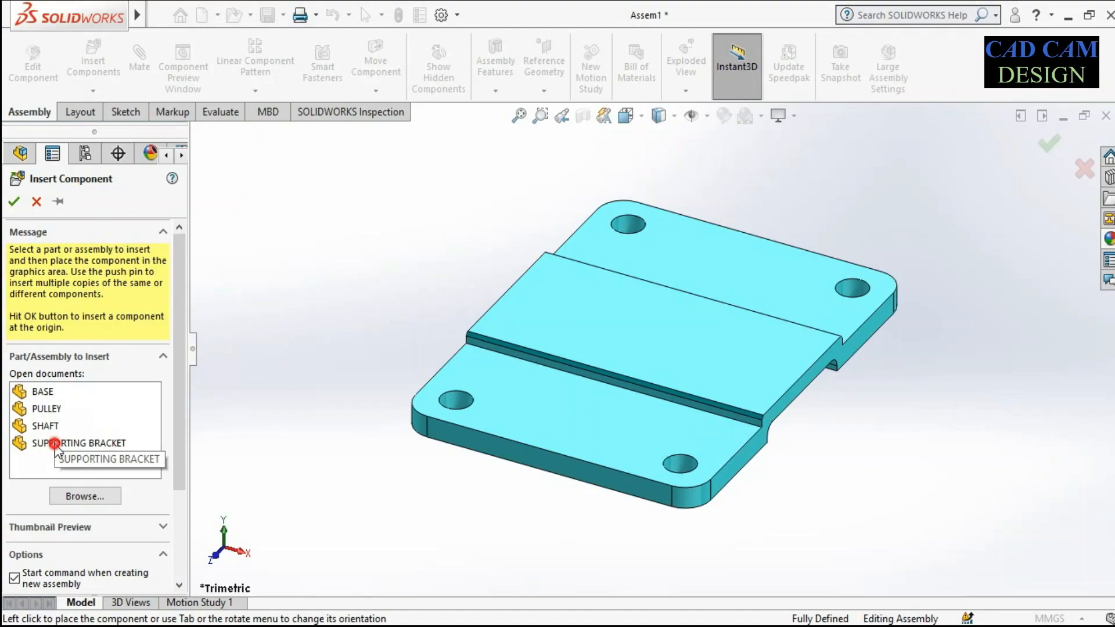
pyautogui.click(55, 444)
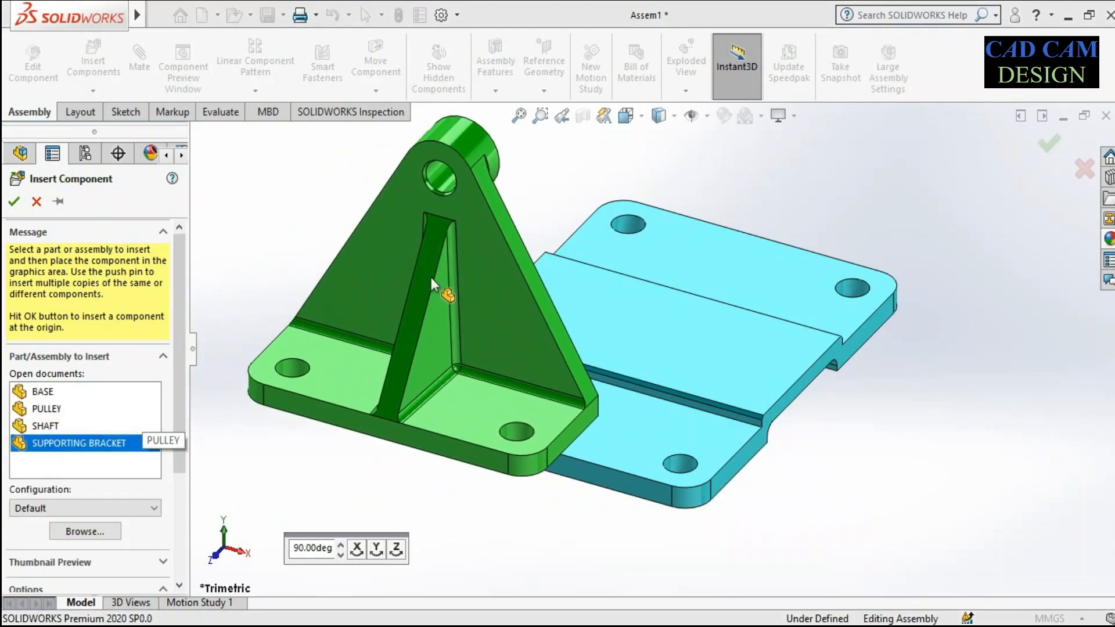
pyautogui.click(561, 281)
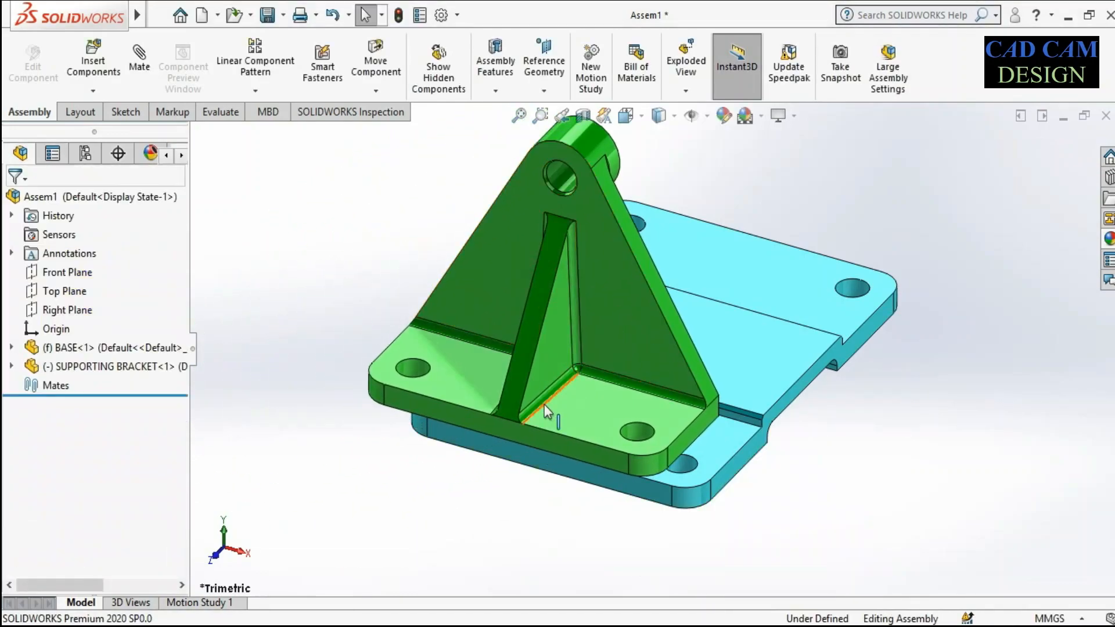
# Step: Add a coincident mate between the supporting bracket's underside and the upper face at one end of the base
pyautogui.scroll(3, 546, 405)
pyautogui.moveTo(603, 329); pyautogui.dragTo(540, 305, button='middle')
pyautogui.scroll(-1, 830, 299)
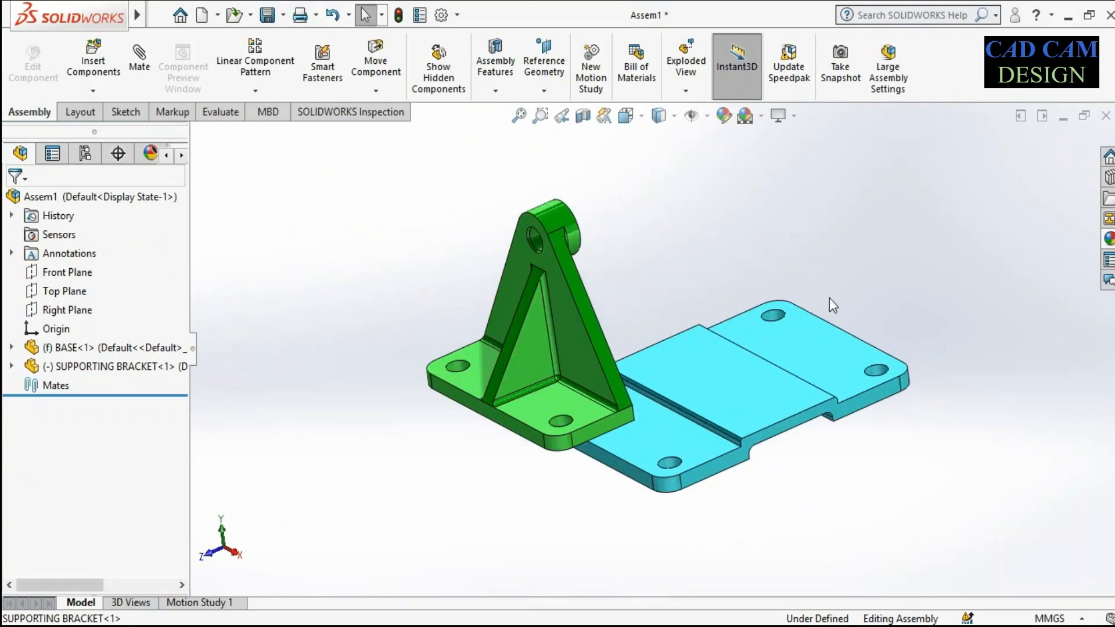
pyautogui.click(141, 76)
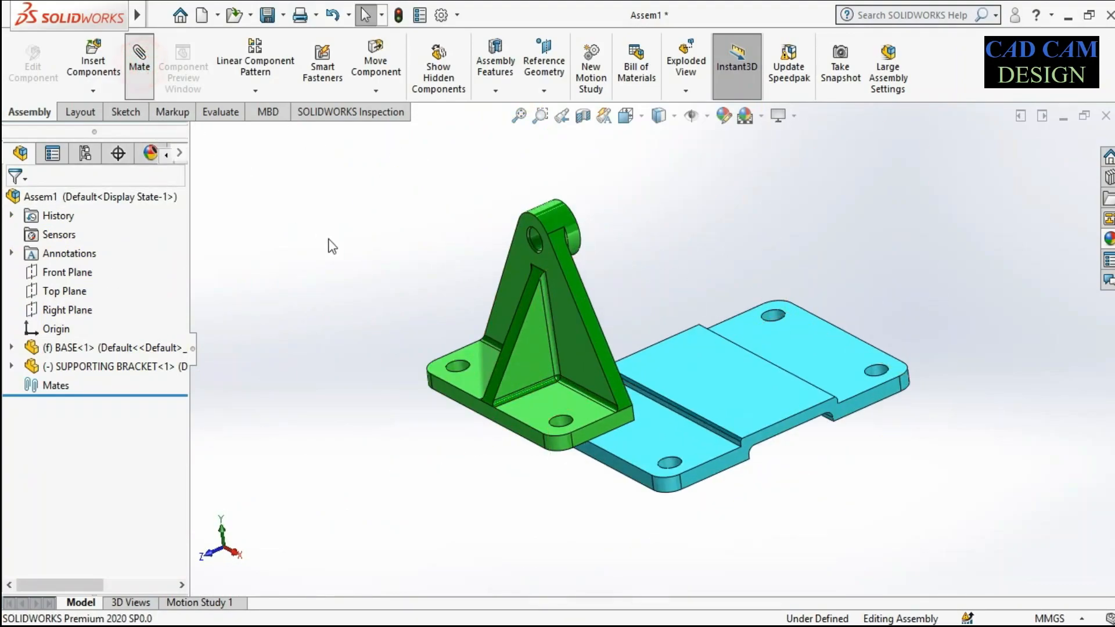
pyautogui.moveTo(602, 447); pyautogui.dragTo(589, 314, button='middle')
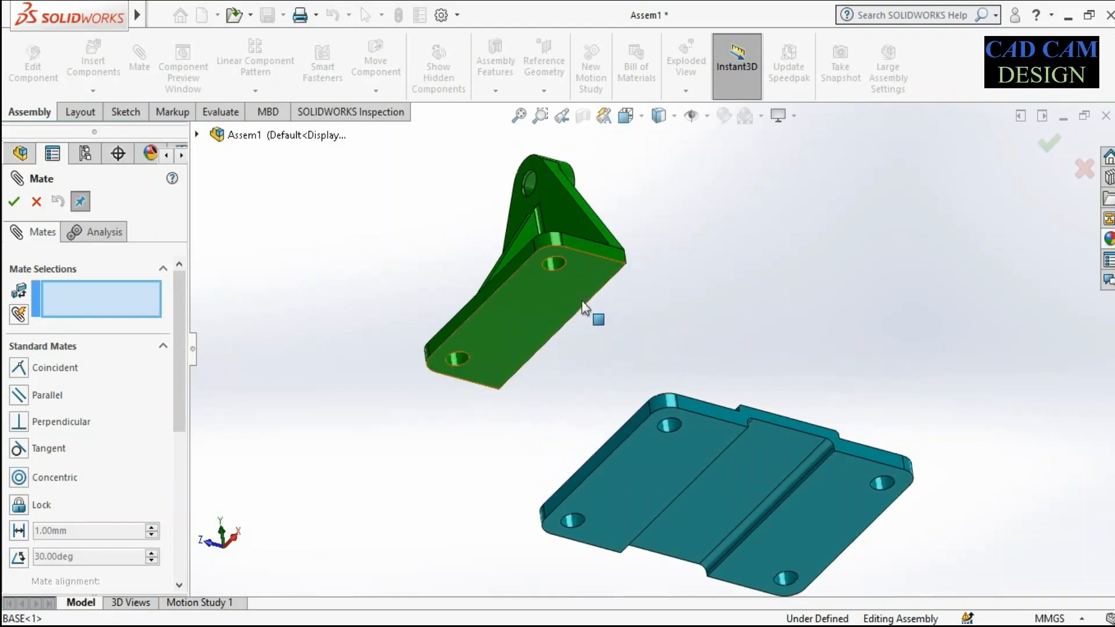
pyautogui.click(542, 310)
pyautogui.moveTo(743, 266); pyautogui.dragTo(718, 445, button='middle')
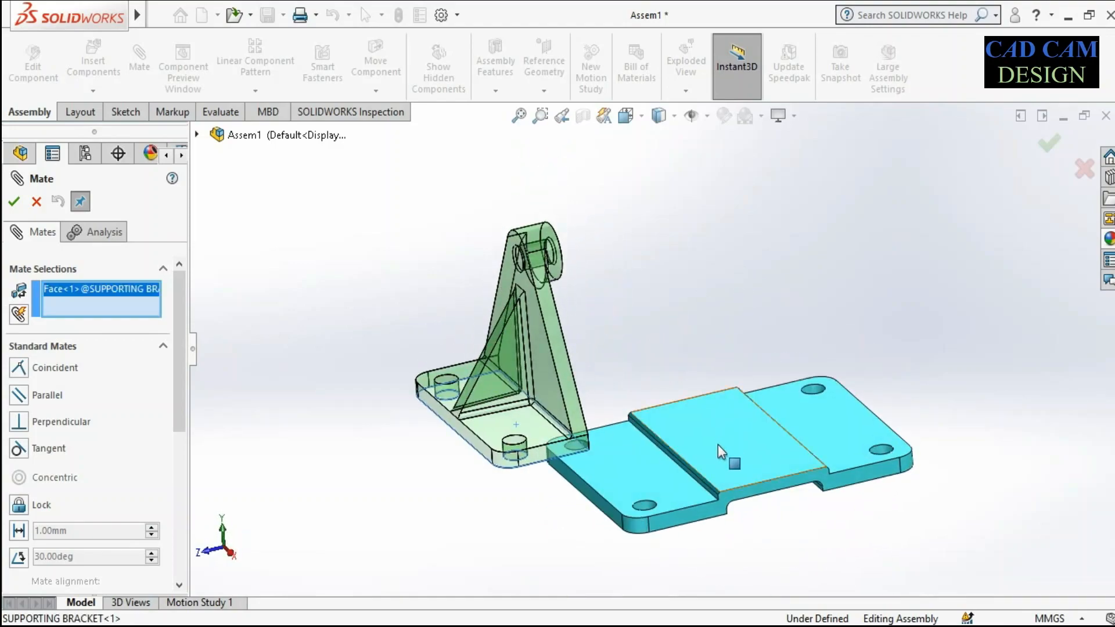
pyautogui.click(643, 469)
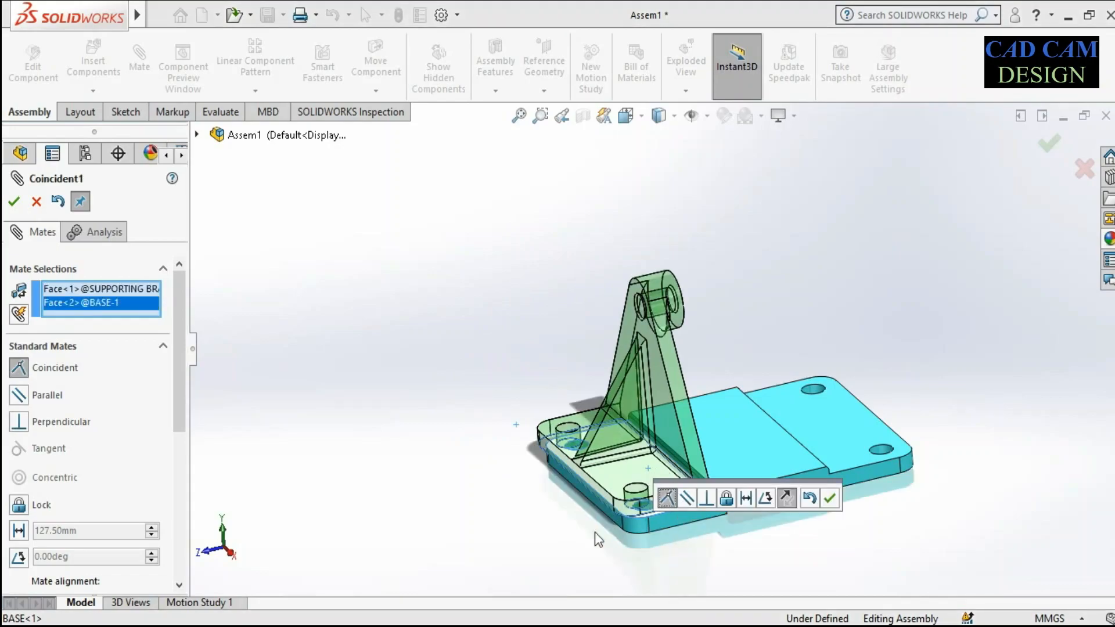
pyautogui.press('z')
pyautogui.scroll(-3, 778, 438)
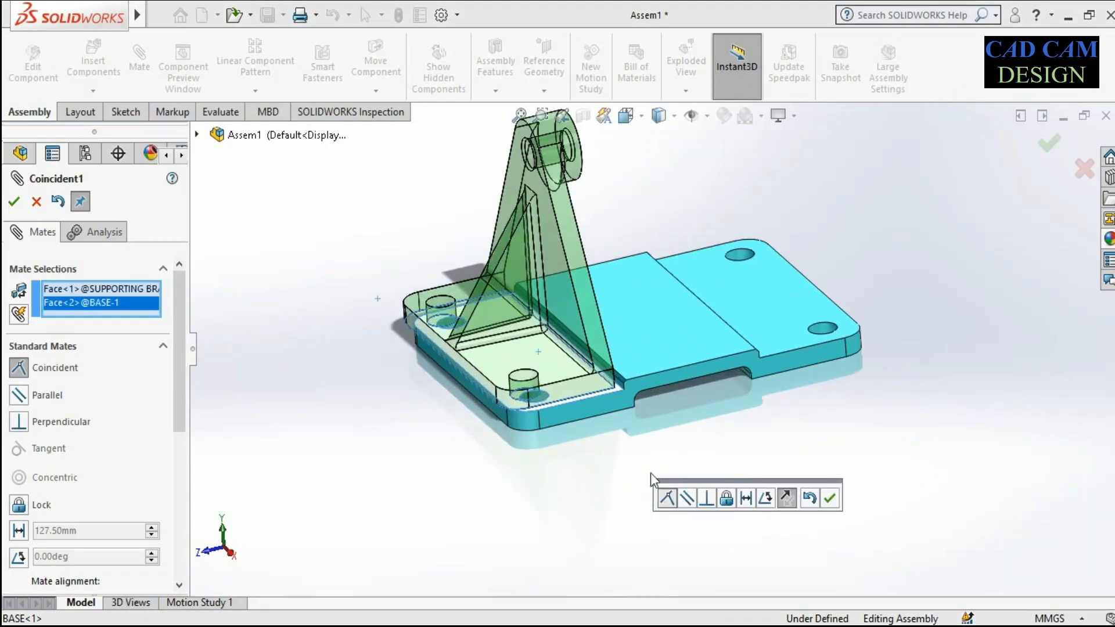
pyautogui.scroll(-3, 561, 380)
pyautogui.click(831, 500)
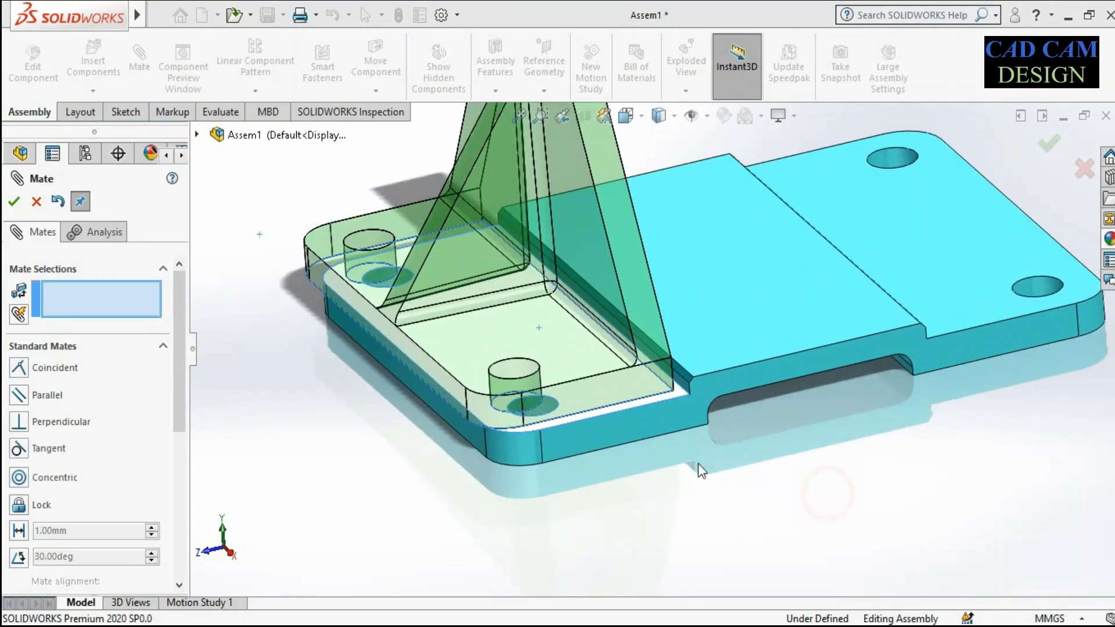
# Step: Add a coincident mate between the bracket flange's short side face and the adjacent long side face of the base
pyautogui.click(580, 399)
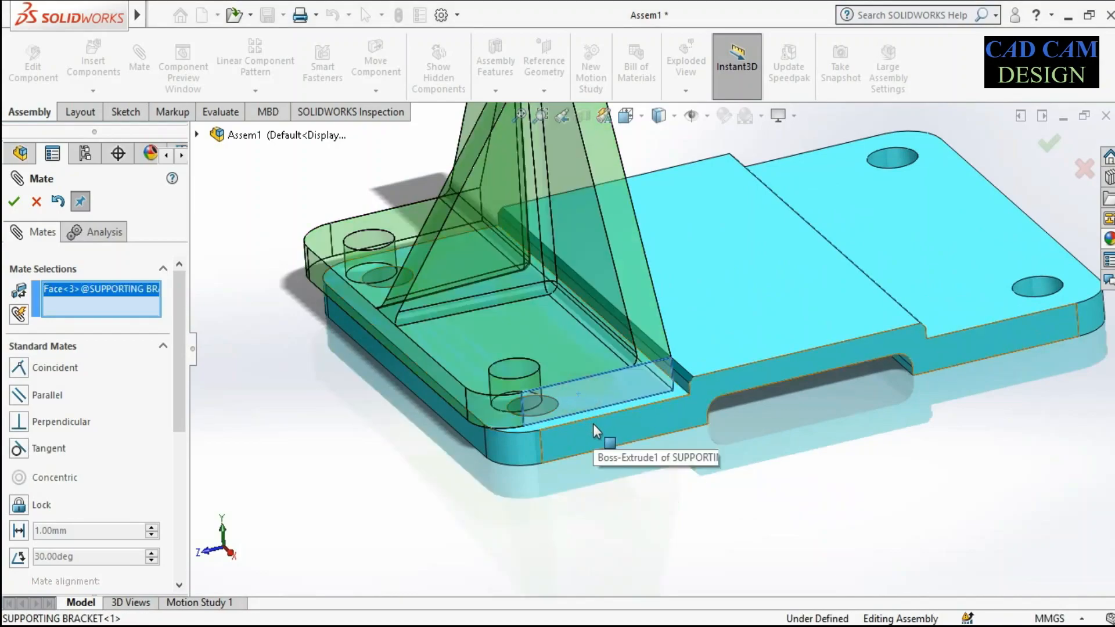
pyautogui.click(593, 424)
pyautogui.click(774, 458)
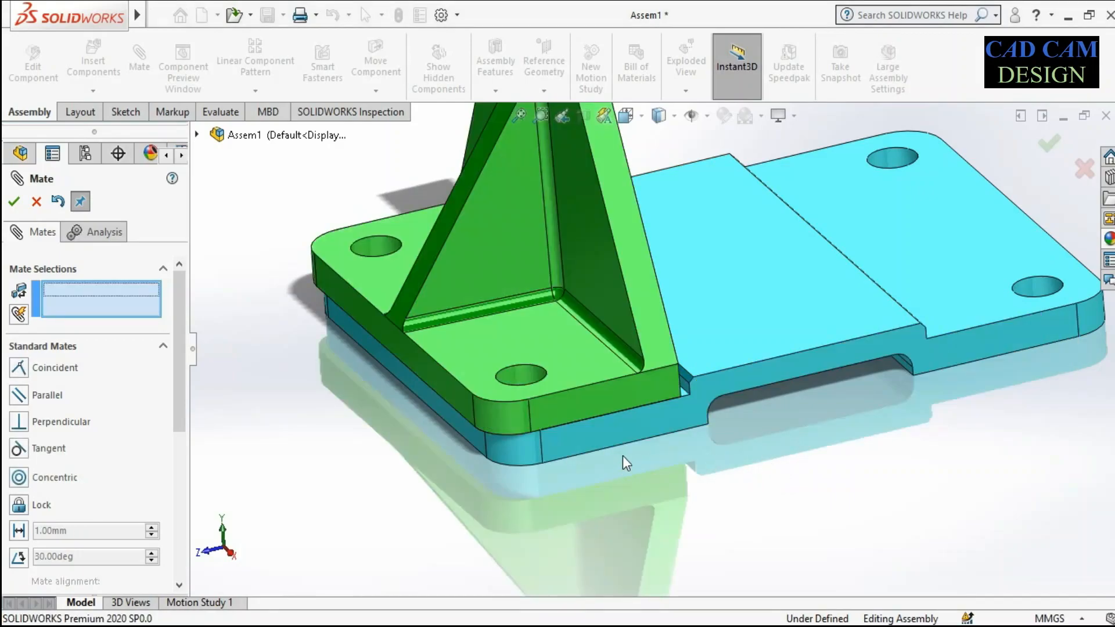
# Step: Add a concentric mate between the bracket's front corner hole and the base hole beneath it, then finish mating
pyautogui.scroll(-5, 518, 415)
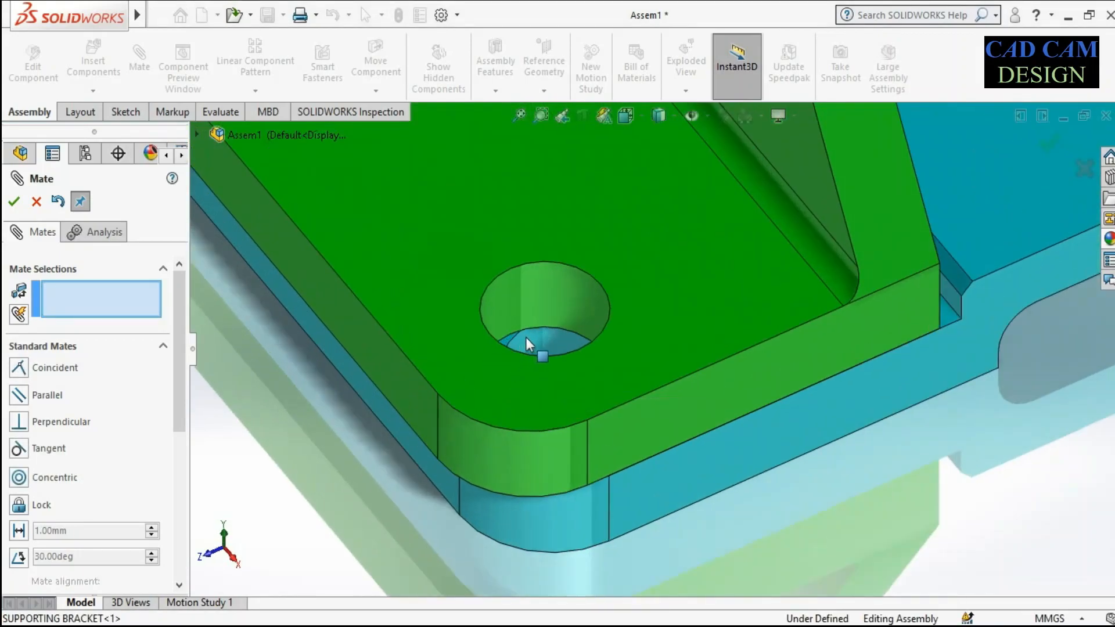
pyautogui.click(527, 344)
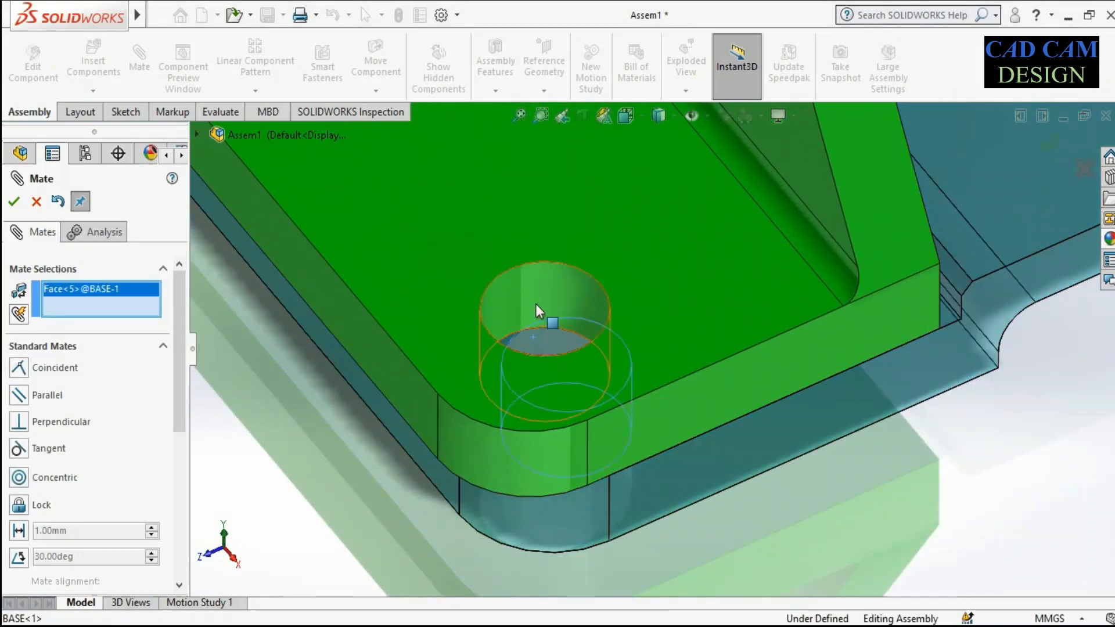
pyautogui.click(536, 300)
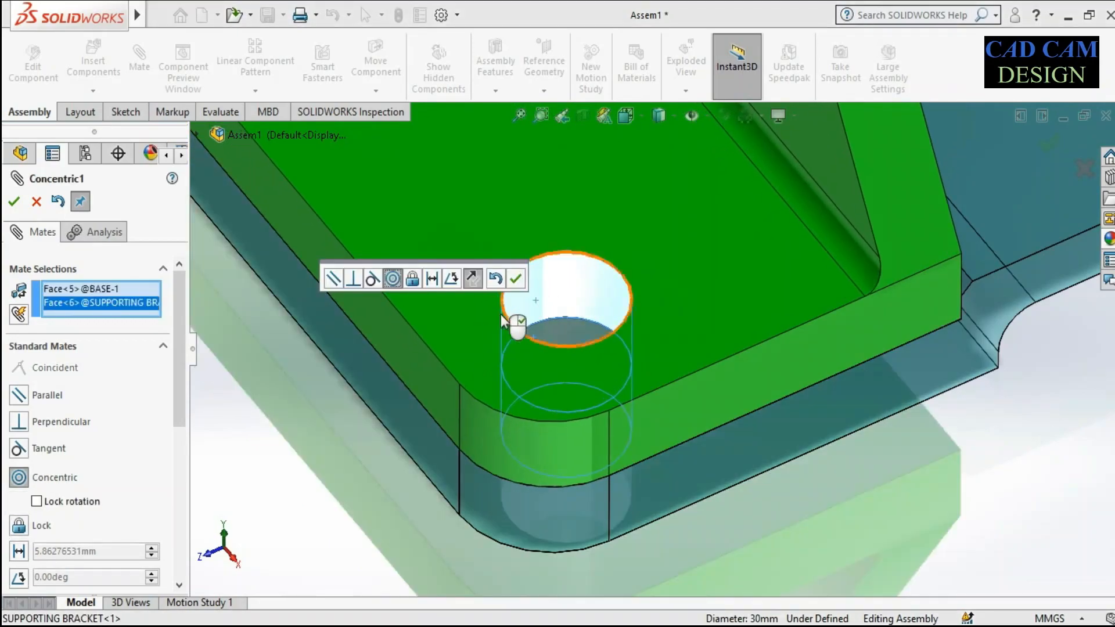
pyautogui.click(512, 279)
pyautogui.scroll(10, 598, 410)
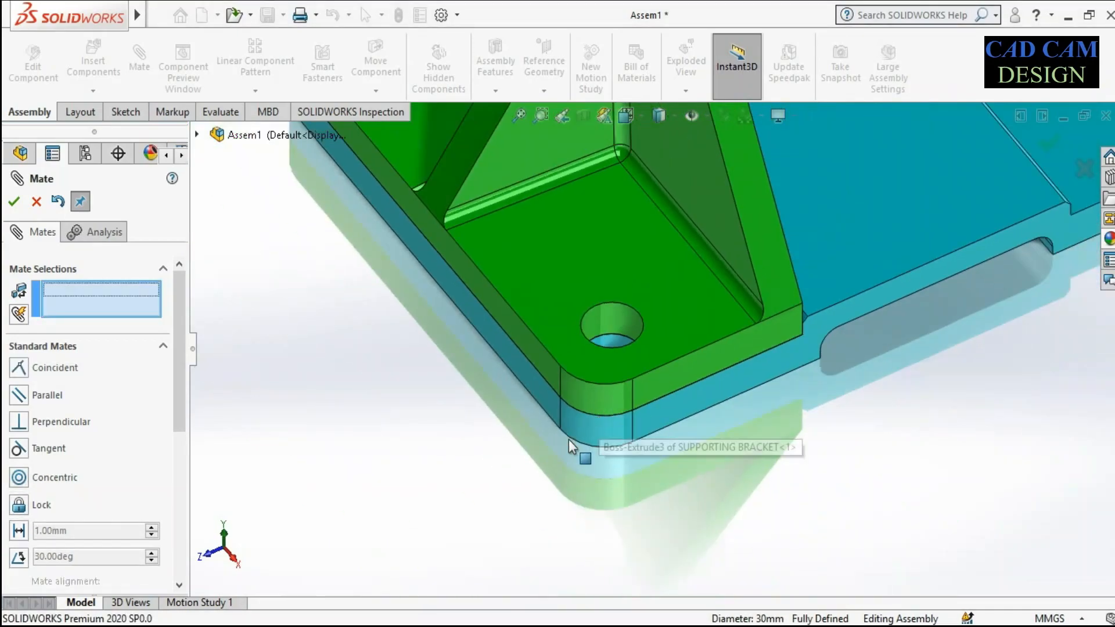
pyautogui.scroll(-4, 721, 248)
pyautogui.moveTo(601, 295); pyautogui.dragTo(621, 254, button='middle')
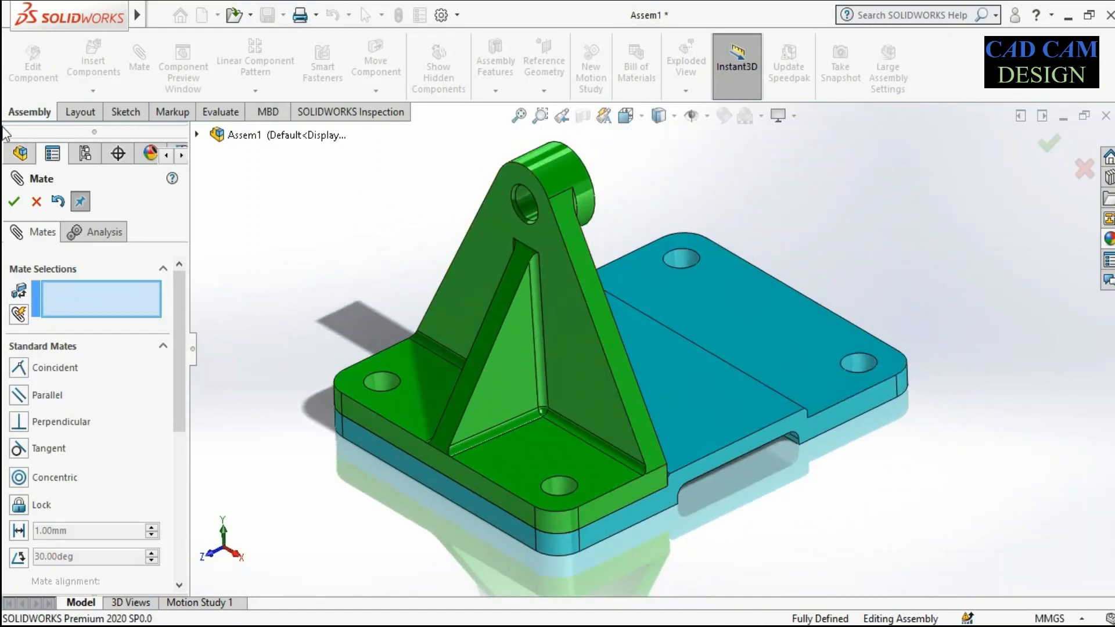
pyautogui.click(14, 201)
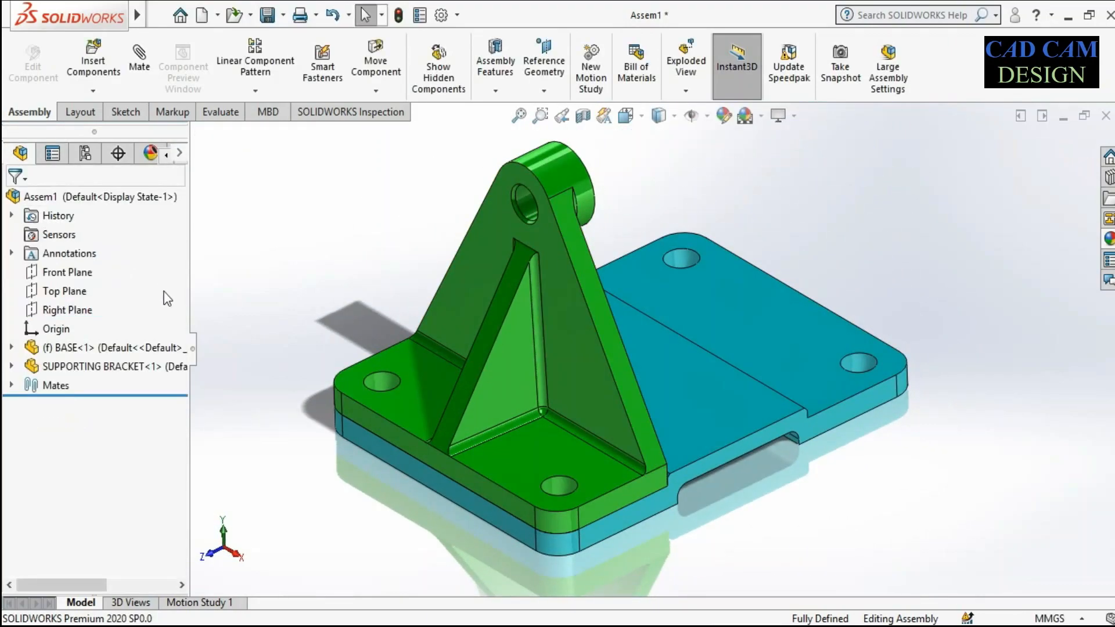
# Step: Insert a second SUPPORTING BRACKET near the free end of the base
pyautogui.click(96, 60)
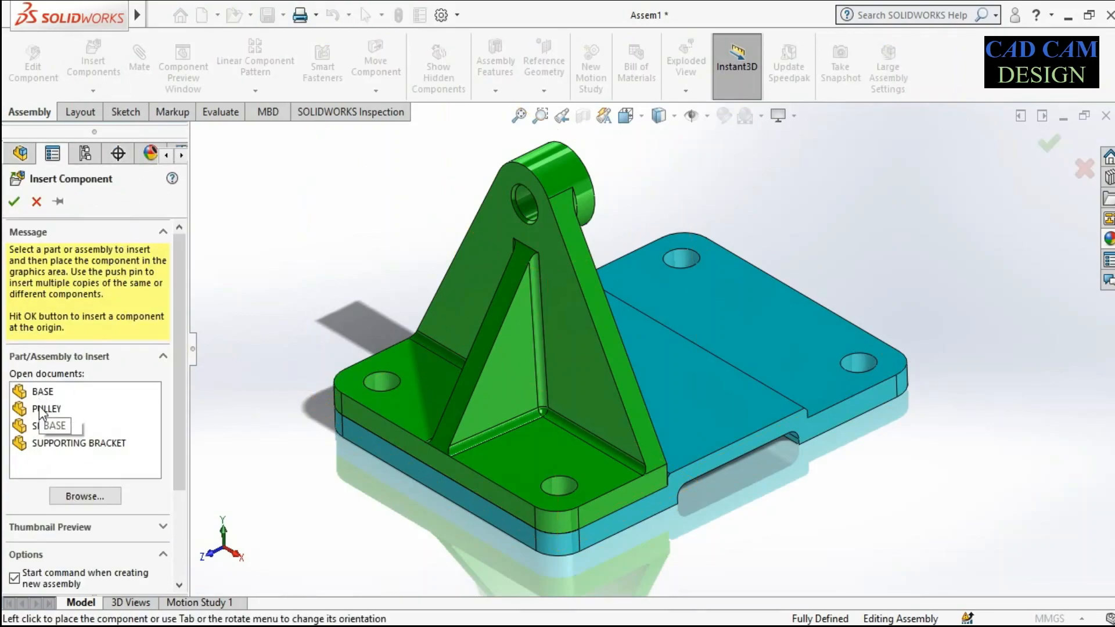
pyautogui.click(48, 443)
pyautogui.scroll(3, 664, 264)
pyautogui.scroll(-4, 626, 244)
pyautogui.click(782, 284)
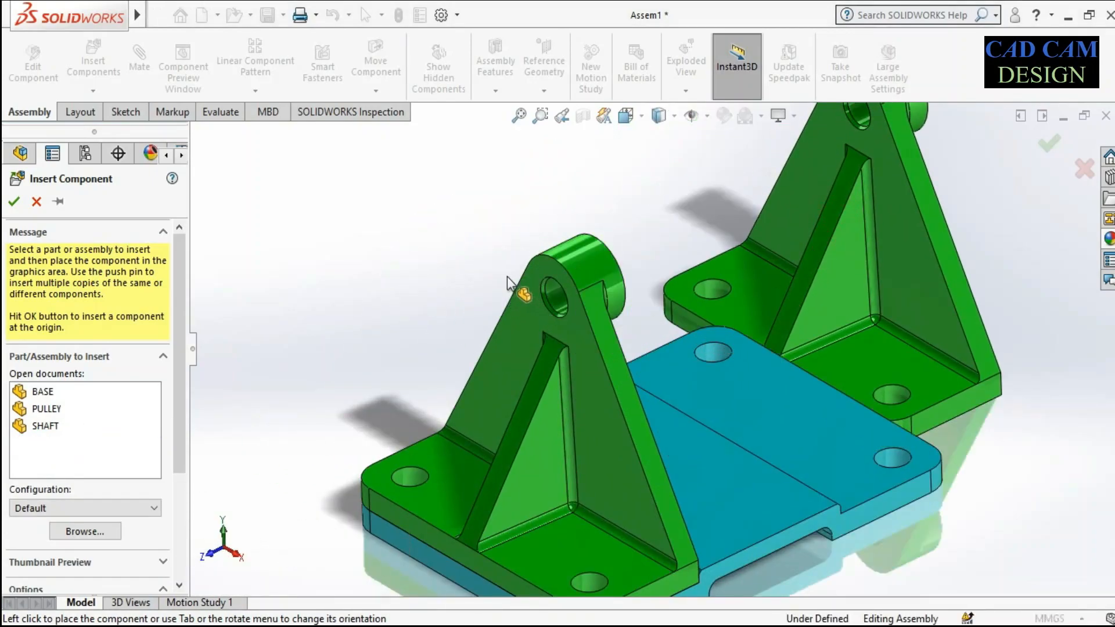
# Step: Move the second bracket clear of the base and mate its underside coincident with the upper face at the base's free end
pyautogui.scroll(3, 482, 272)
pyautogui.scroll(-2, 482, 272)
pyautogui.scroll(2, 569, 246)
pyautogui.scroll(-2, 784, 410)
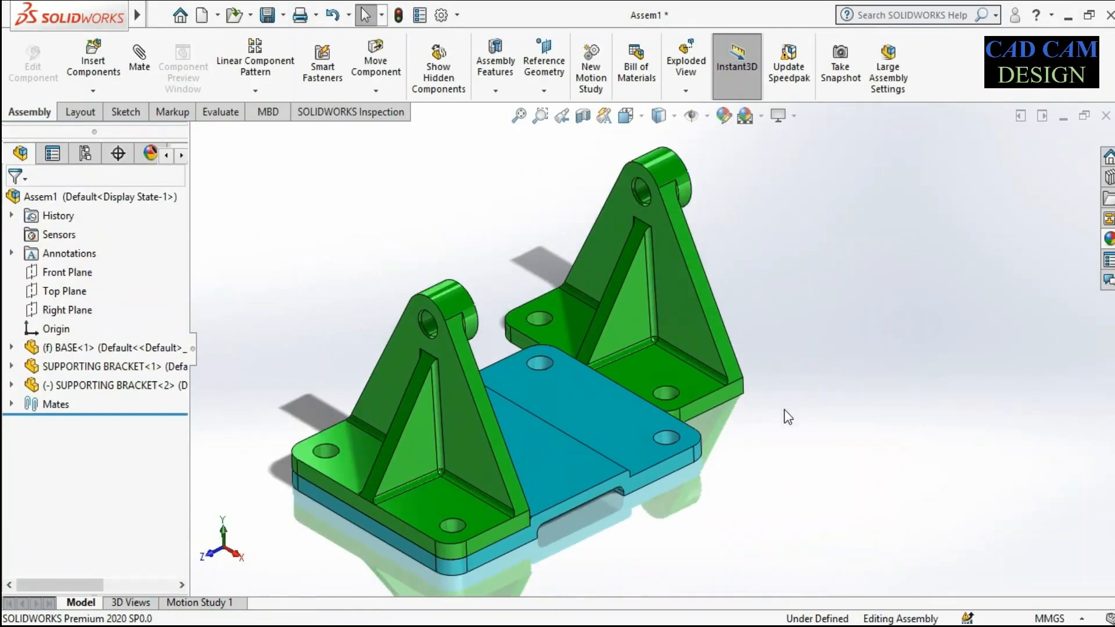
pyautogui.moveTo(693, 338)
pyautogui.mouseDown(button='middle')
pyautogui.moveTo(687, 295)
pyautogui.moveTo(678, 317)
pyautogui.mouseUp(button='middle')
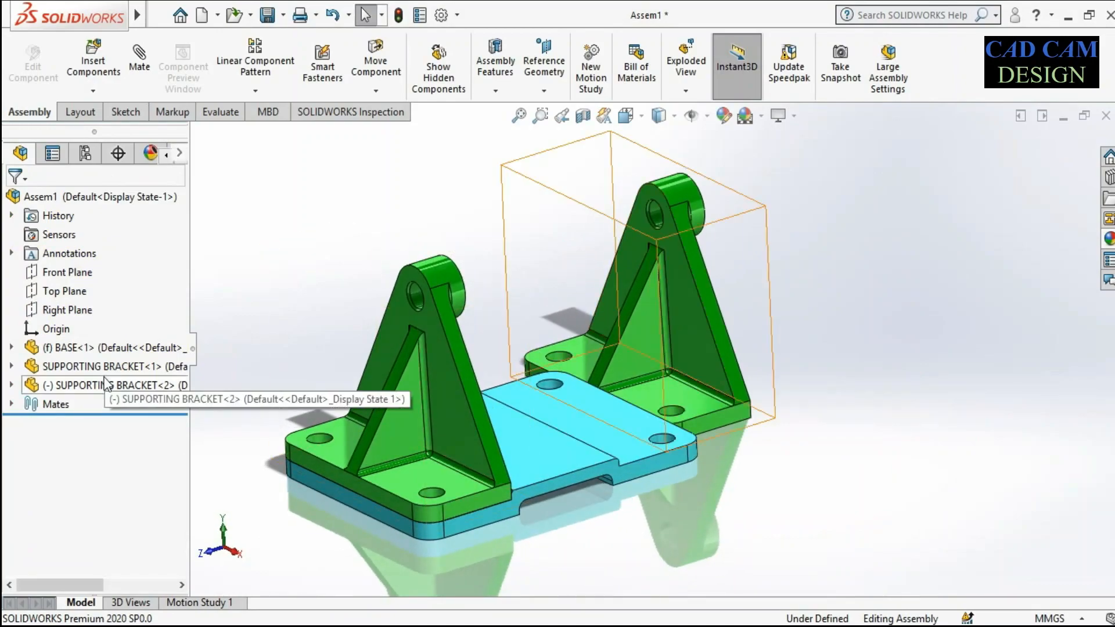
pyautogui.click(140, 58)
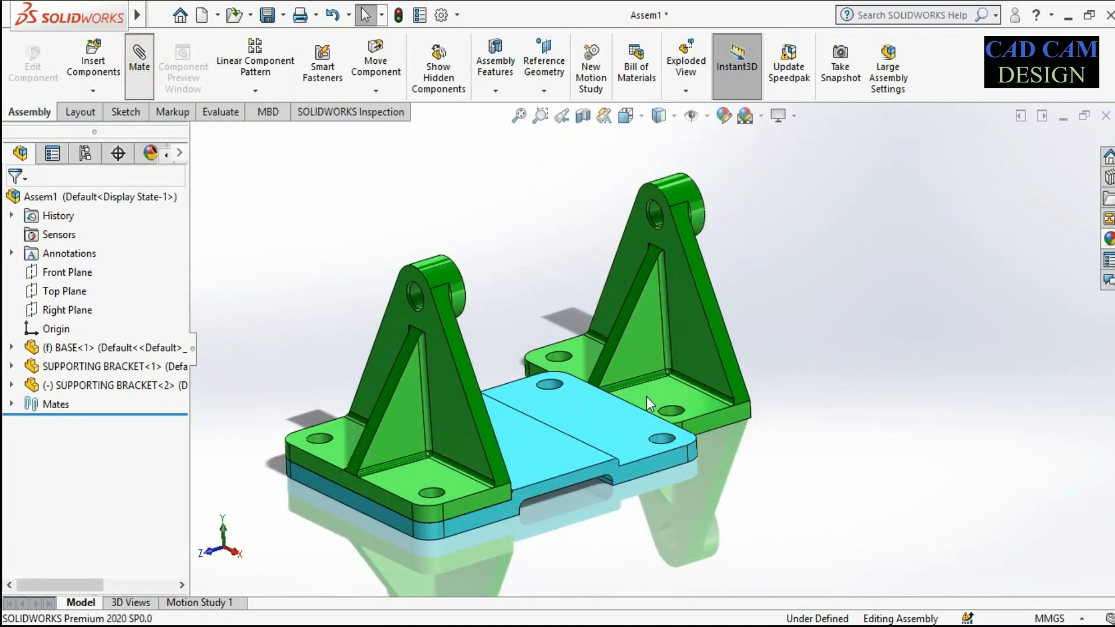
pyautogui.moveTo(668, 375); pyautogui.dragTo(710, 445)
pyautogui.moveTo(710, 445); pyautogui.dragTo(739, 473, button='middle')
pyautogui.click(705, 463)
pyautogui.moveTo(633, 352); pyautogui.dragTo(621, 442, button='middle')
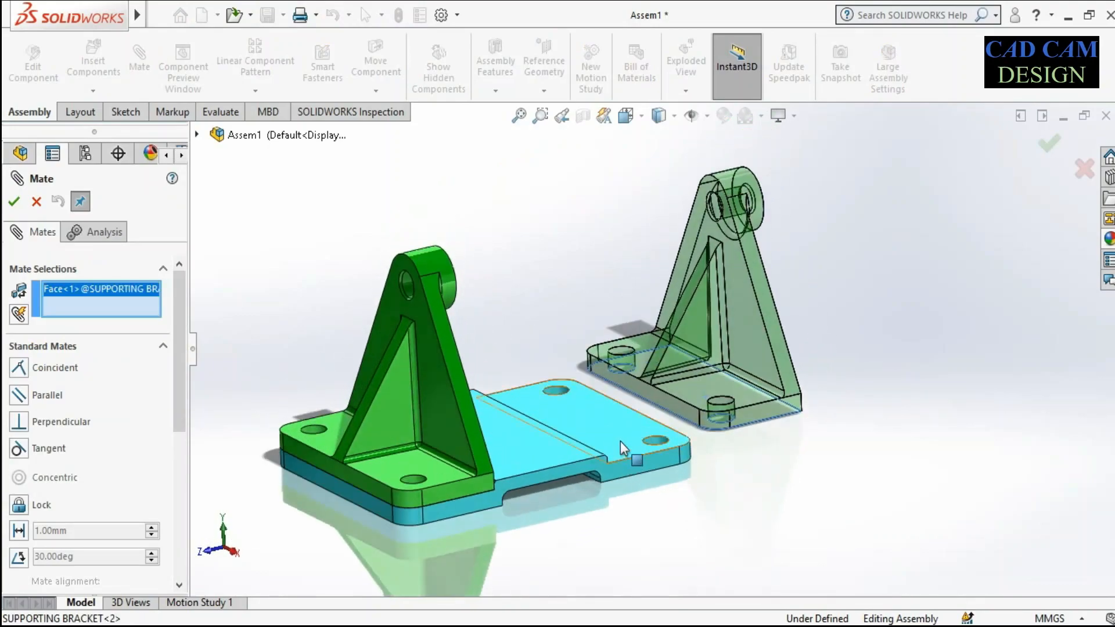
pyautogui.click(588, 434)
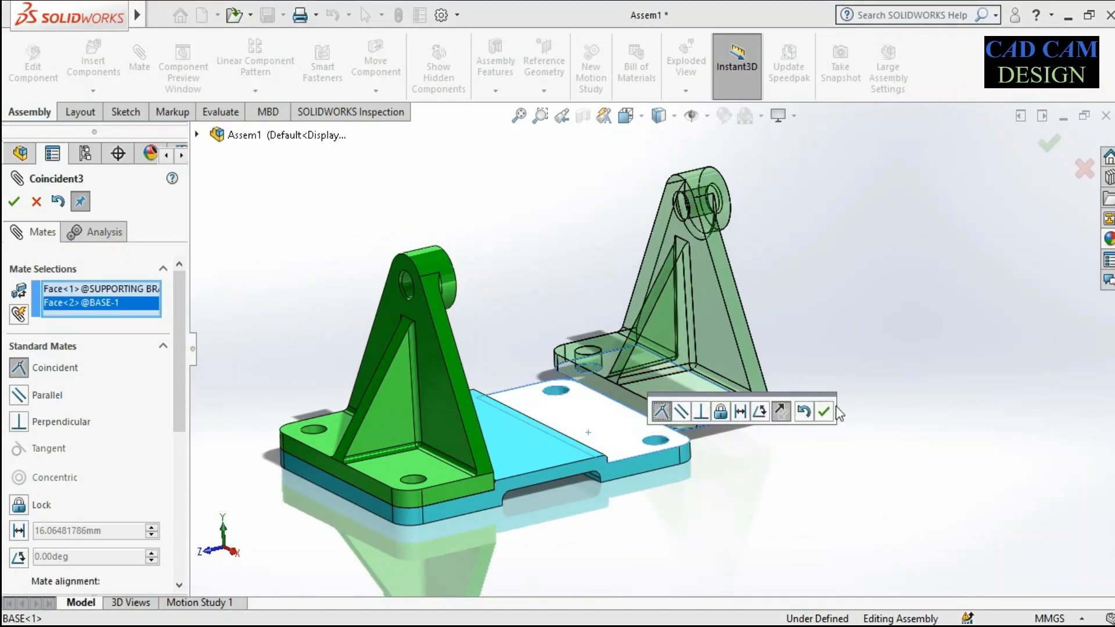
pyautogui.click(824, 411)
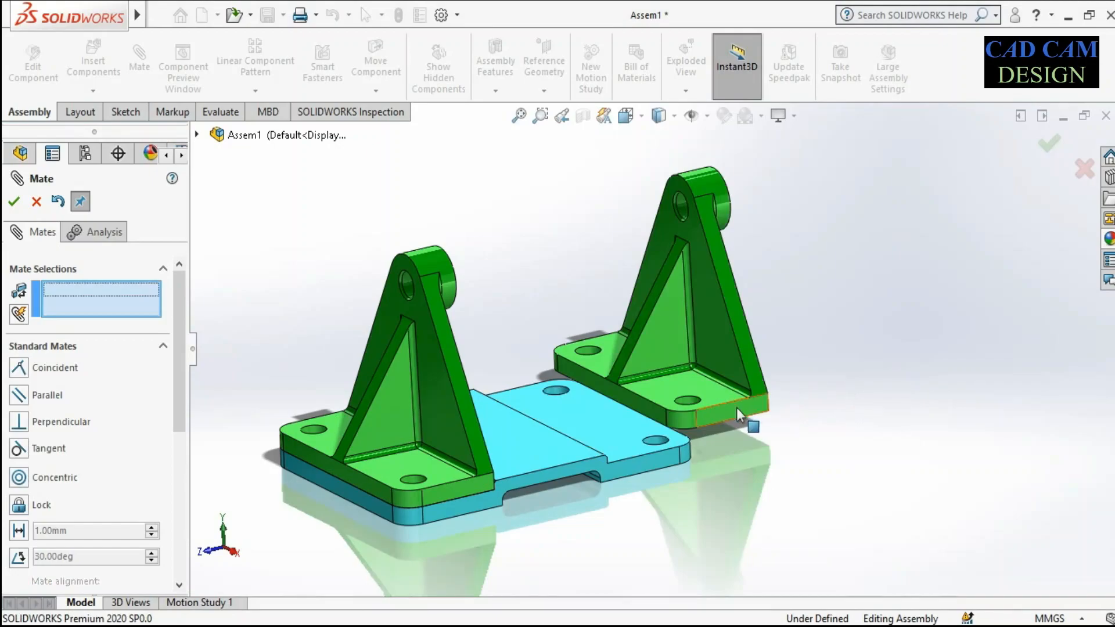
# Step: Mate the second bracket's rib-side flange face coincident with the base's outer end face, flipping the mate alignment to turn the bracket around
pyautogui.scroll(-3, 737, 406)
pyautogui.click(541, 386)
pyautogui.moveTo(602, 437); pyautogui.dragTo(659, 466, button='middle')
pyautogui.click(612, 451)
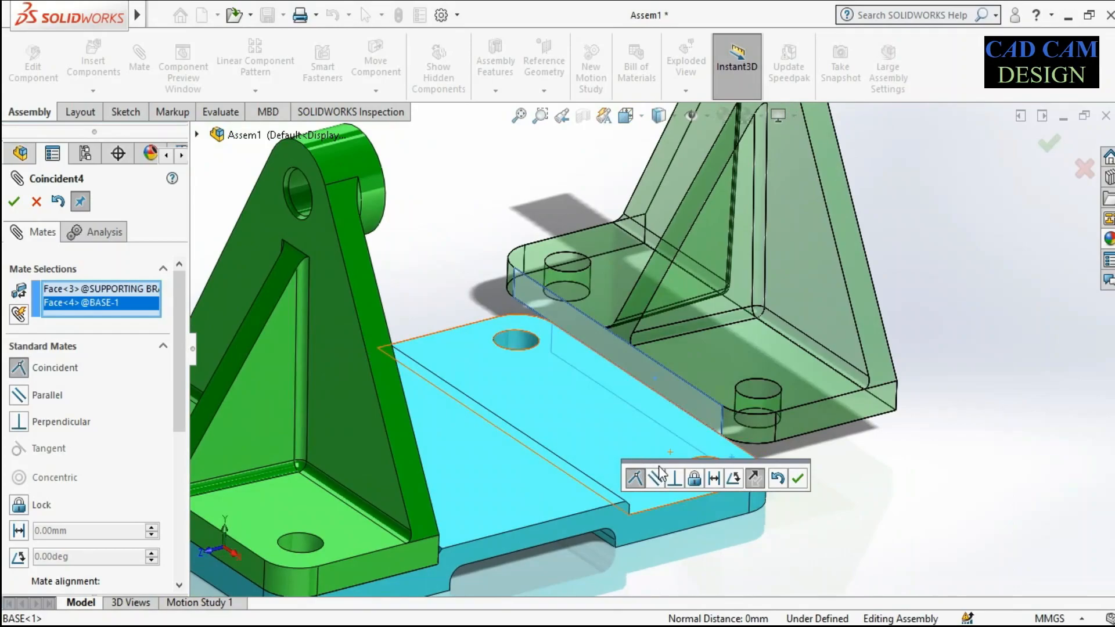
pyautogui.click(753, 478)
pyautogui.scroll(5, 442, 255)
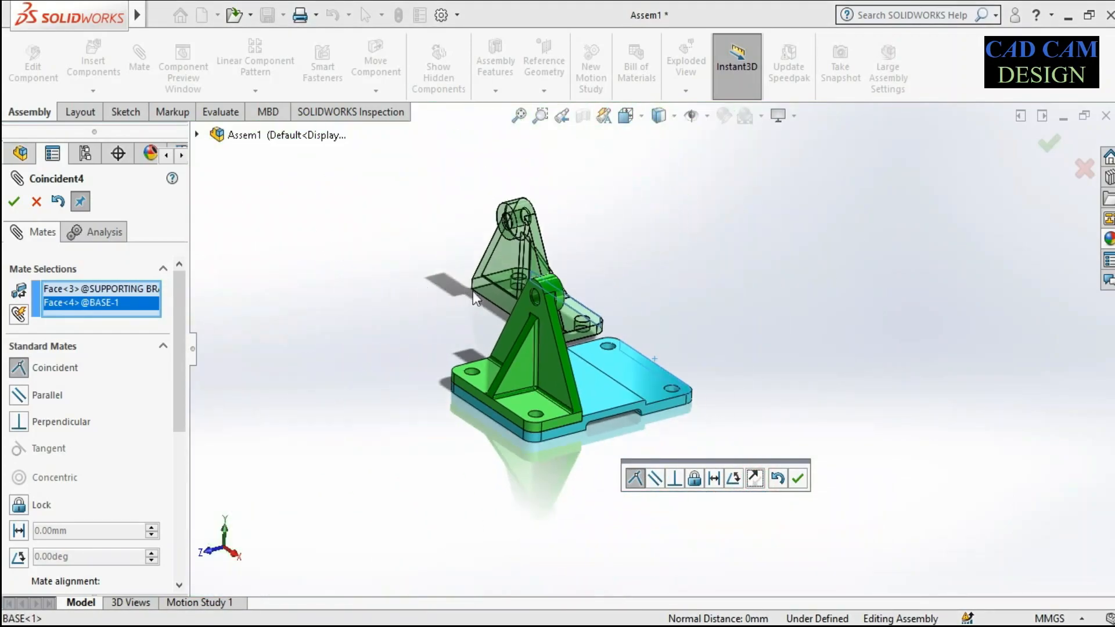
pyautogui.click(795, 480)
# Step: Add a concentric mate between the second bracket's flange hole and the base's corner hole at the free end
pyautogui.scroll(-5, 477, 322)
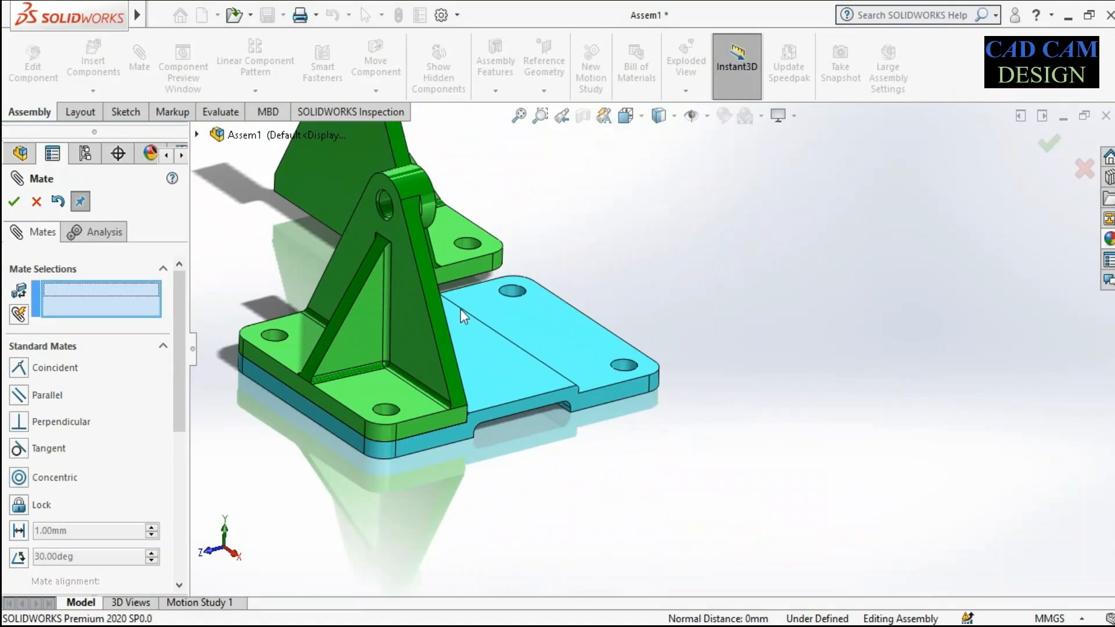
pyautogui.scroll(-3, 459, 266)
pyautogui.click(549, 282)
pyautogui.scroll(2, 438, 235)
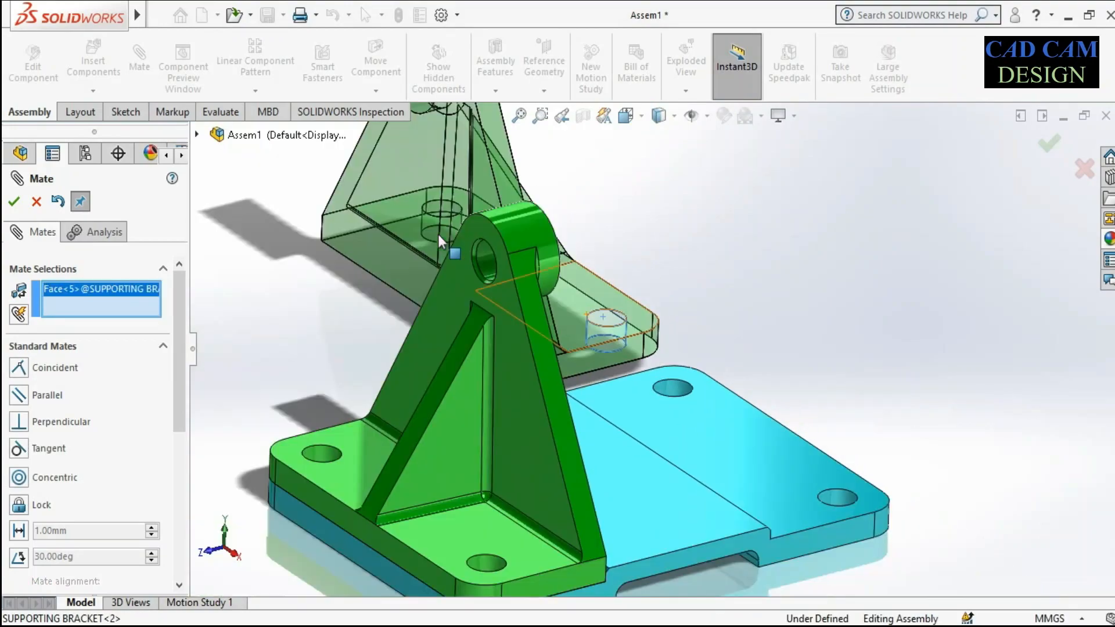
pyautogui.scroll(-5, 884, 542)
pyautogui.click(782, 448)
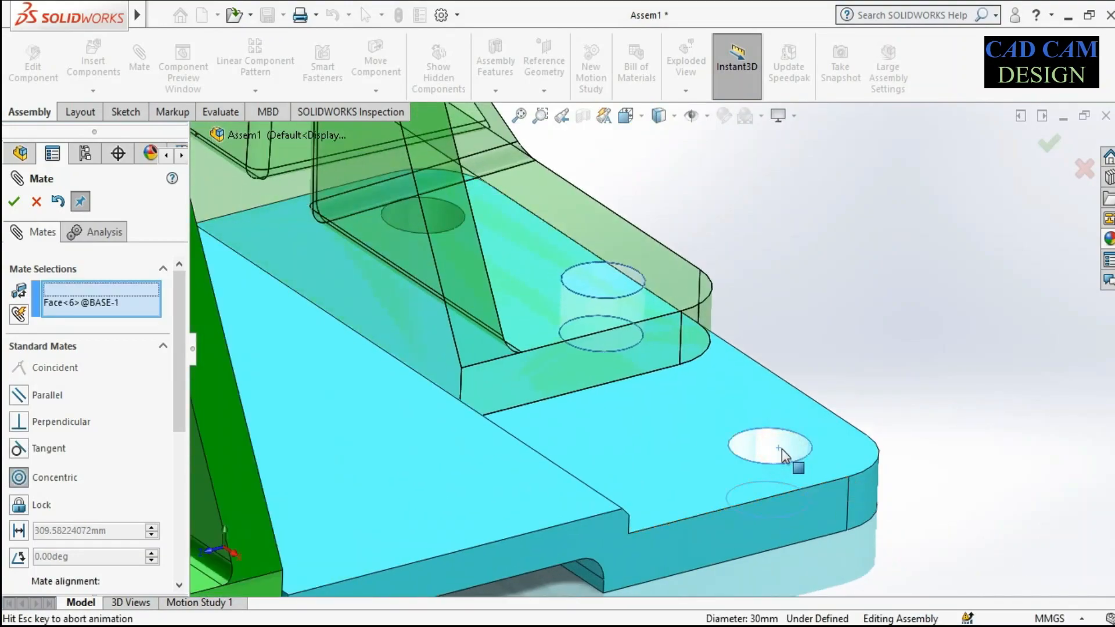
pyautogui.click(986, 477)
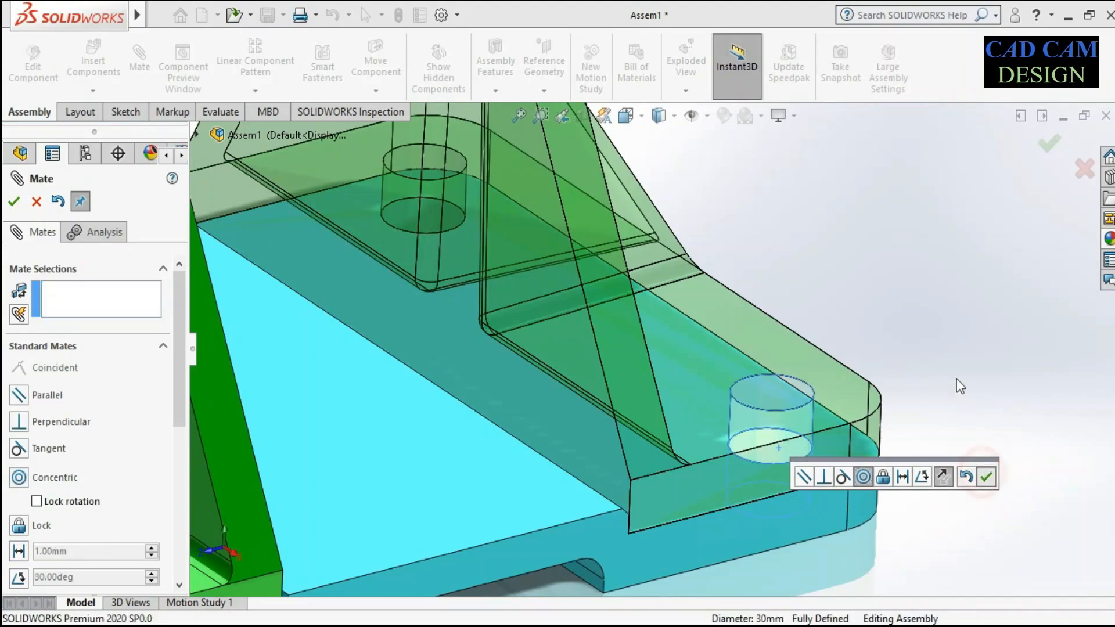
pyautogui.scroll(5, 685, 389)
pyautogui.moveTo(681, 392); pyautogui.dragTo(663, 379, button='middle')
pyautogui.scroll(5, 664, 396)
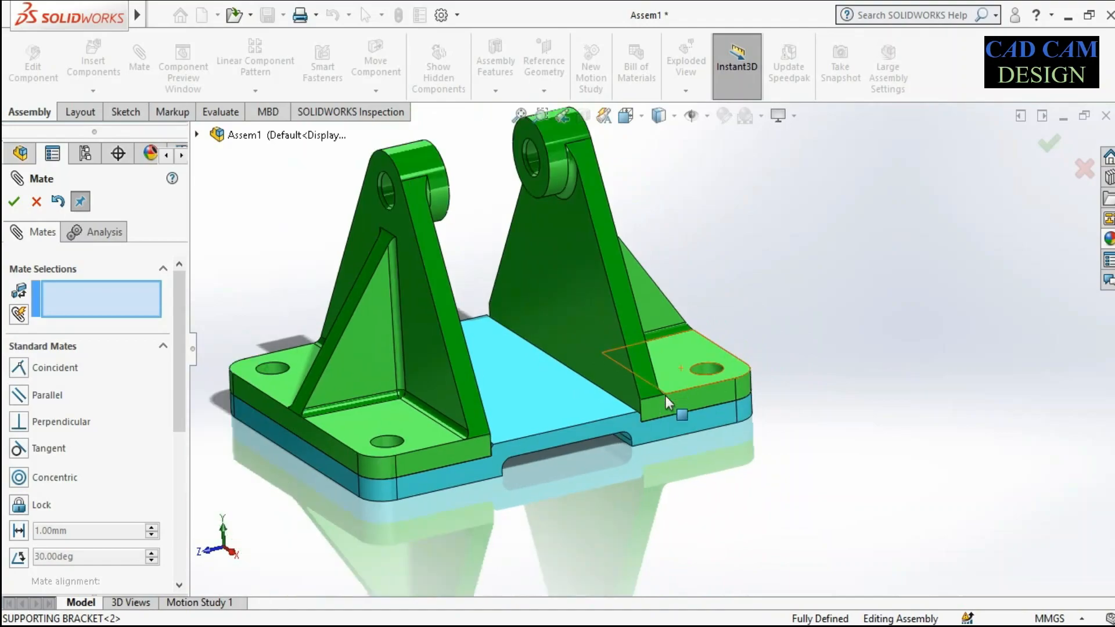
# Step: Finish mating the second bracket and leave the Mate command
pyautogui.scroll(-4, 569, 200)
pyautogui.scroll(3, 657, 364)
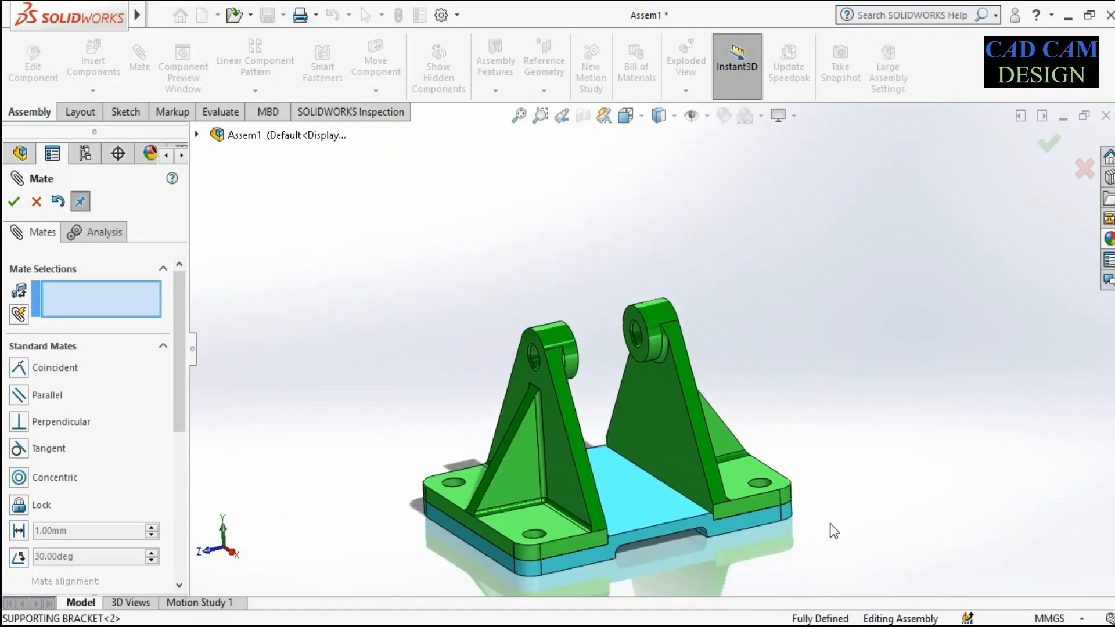
pyautogui.click(15, 203)
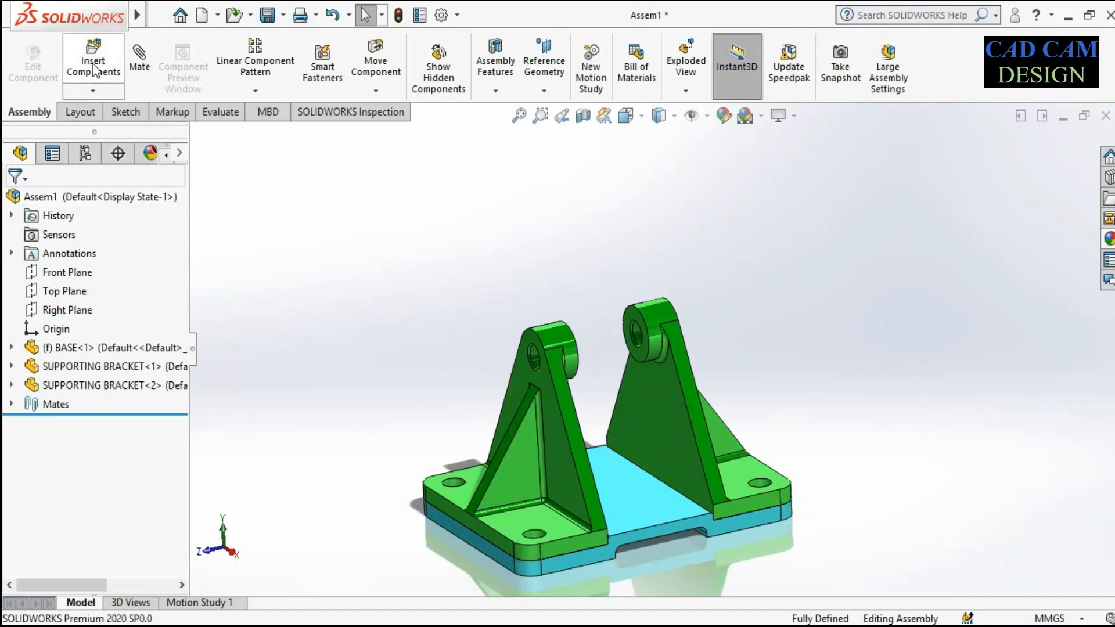
pyautogui.click(94, 65)
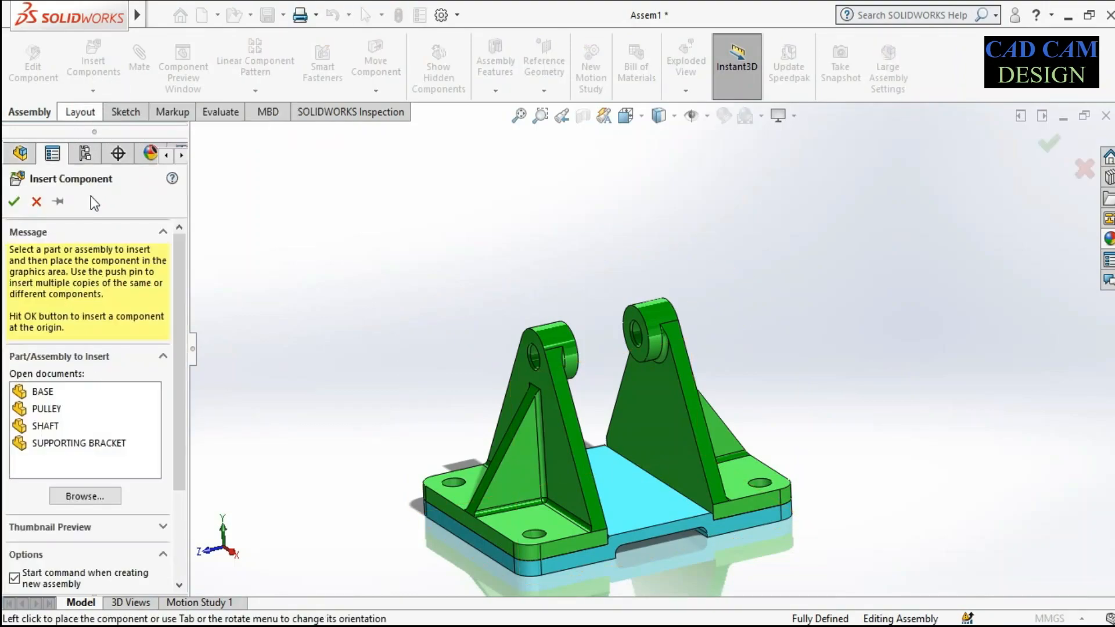
pyautogui.click(43, 410)
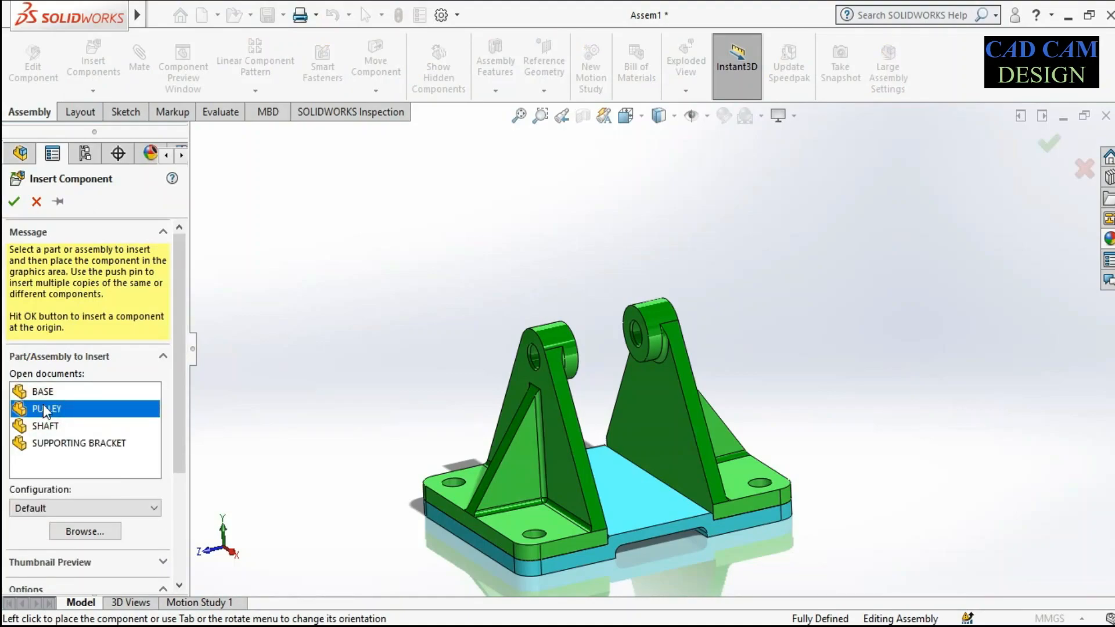
pyautogui.click(36, 201)
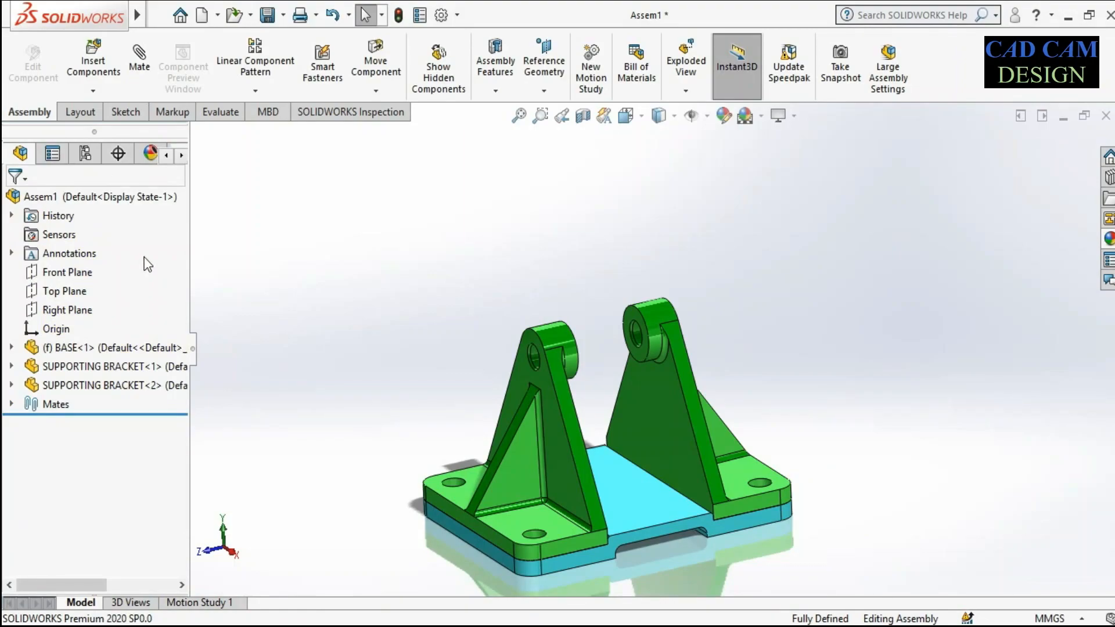
# Step: Create a planar section view of the assembly using the base's Right Plane with zero offset
pyautogui.click(583, 116)
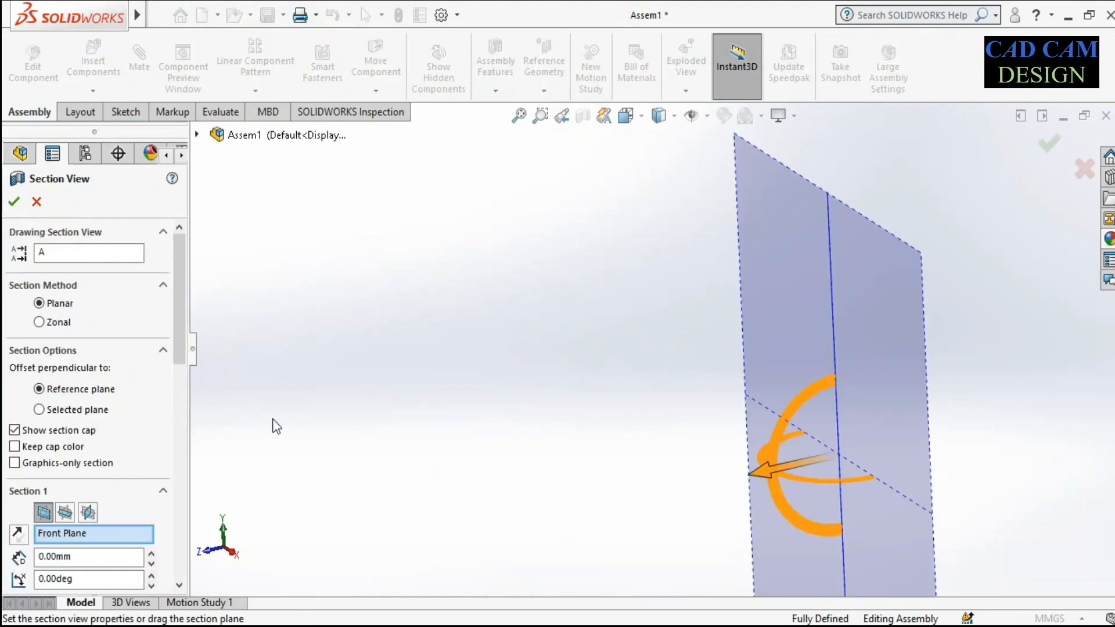
pyautogui.click(65, 513)
pyautogui.click(88, 512)
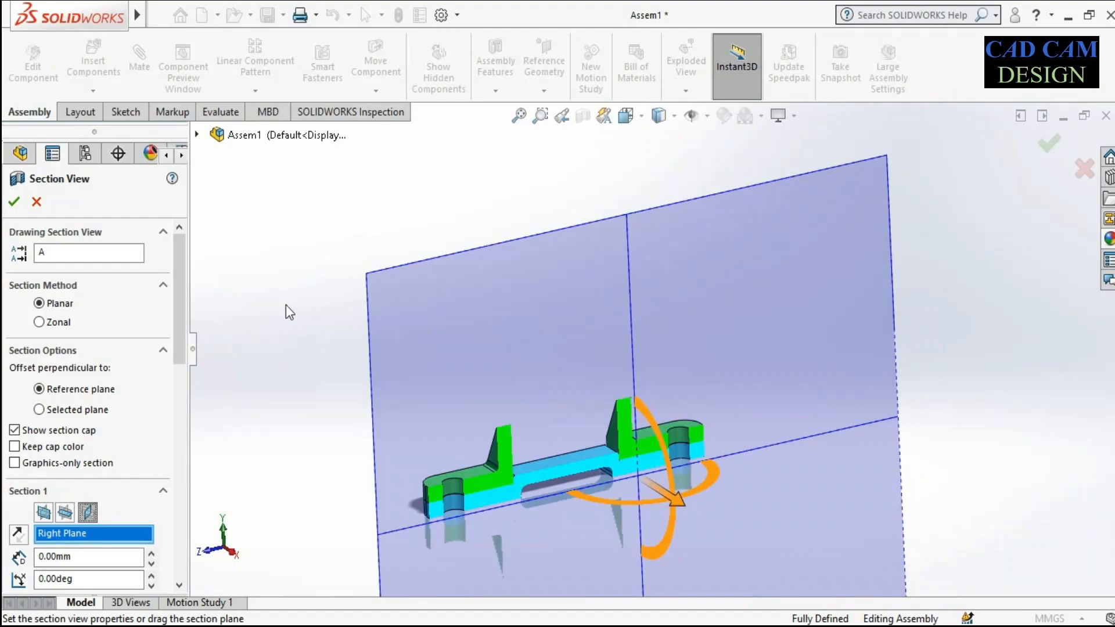
pyautogui.scroll(1, 286, 305)
pyautogui.click(196, 135)
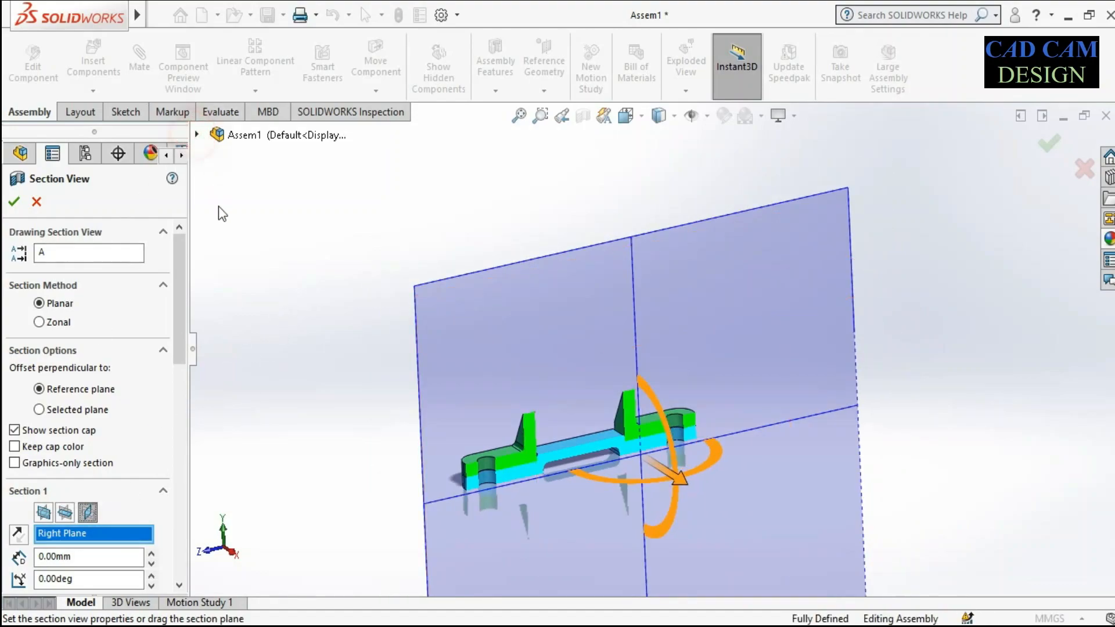
pyautogui.click(228, 286)
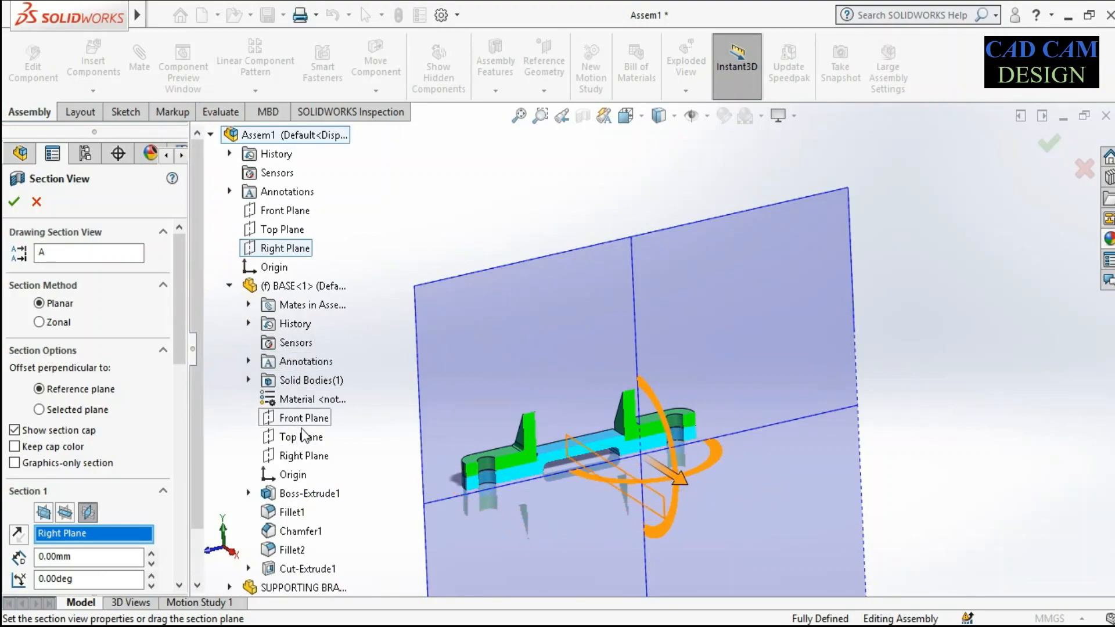
pyautogui.click(302, 455)
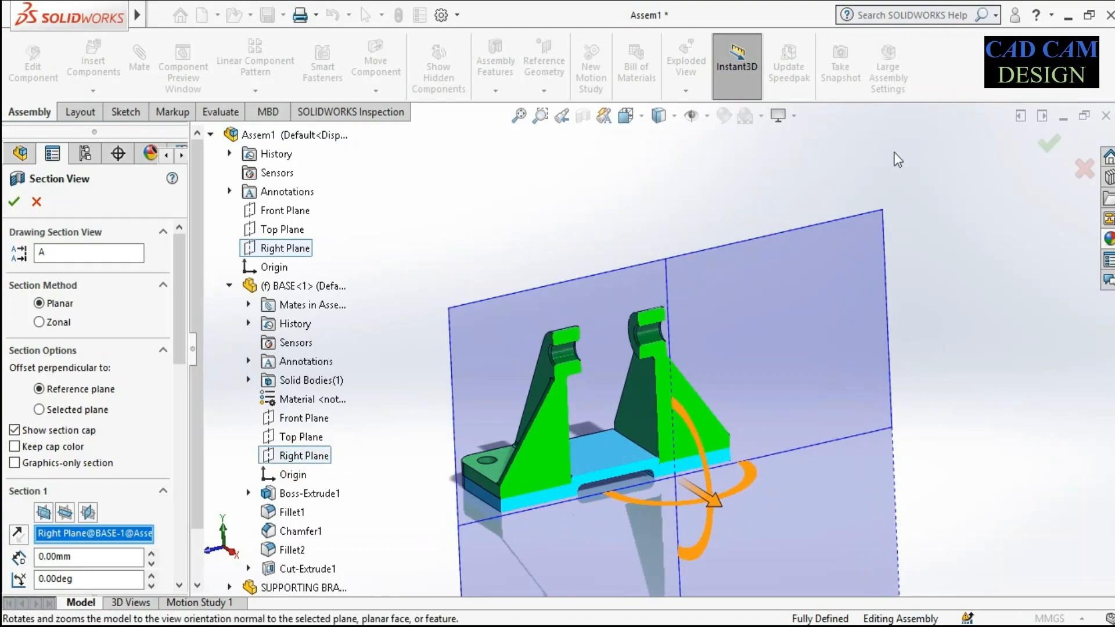
pyautogui.click(1049, 148)
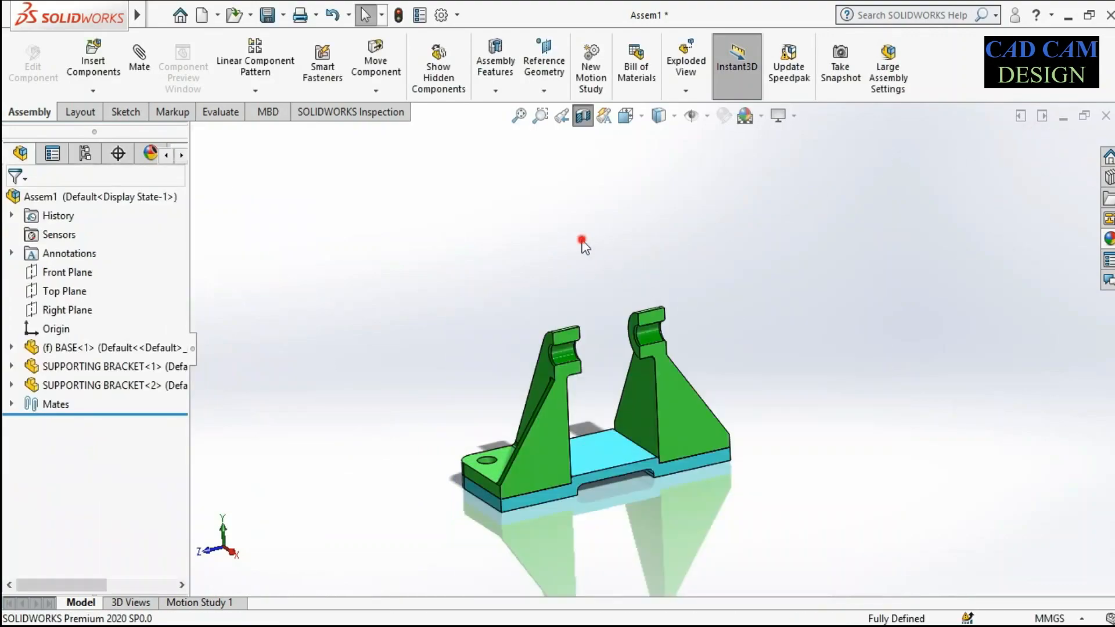
pyautogui.scroll(-3, 532, 424)
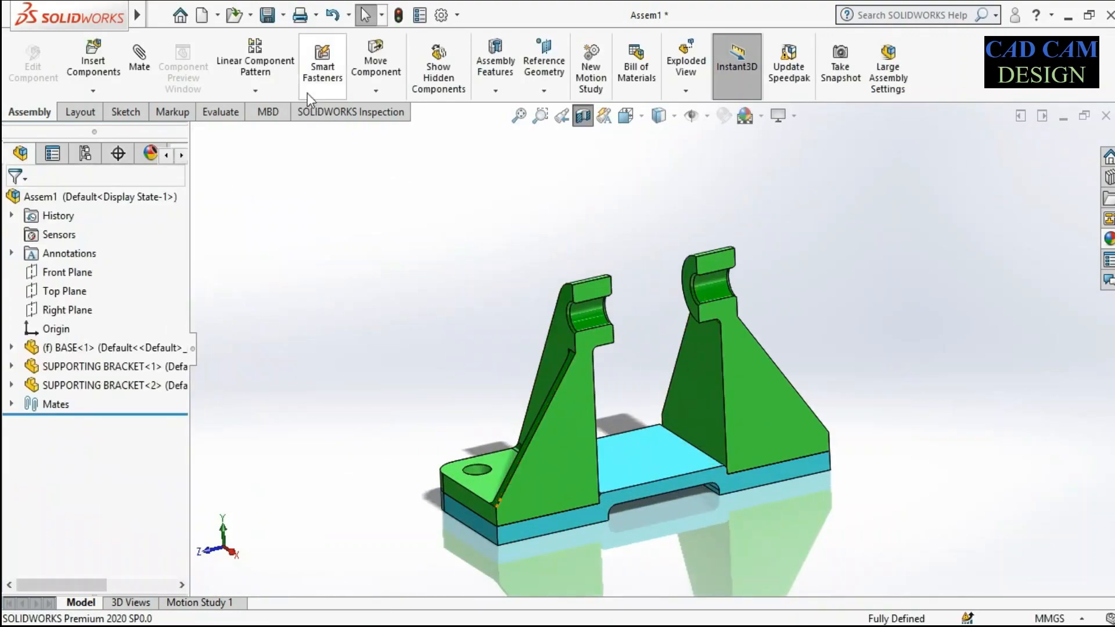
# Step: Insert the PULLEY component in the open space beside the first bracket
pyautogui.click(98, 65)
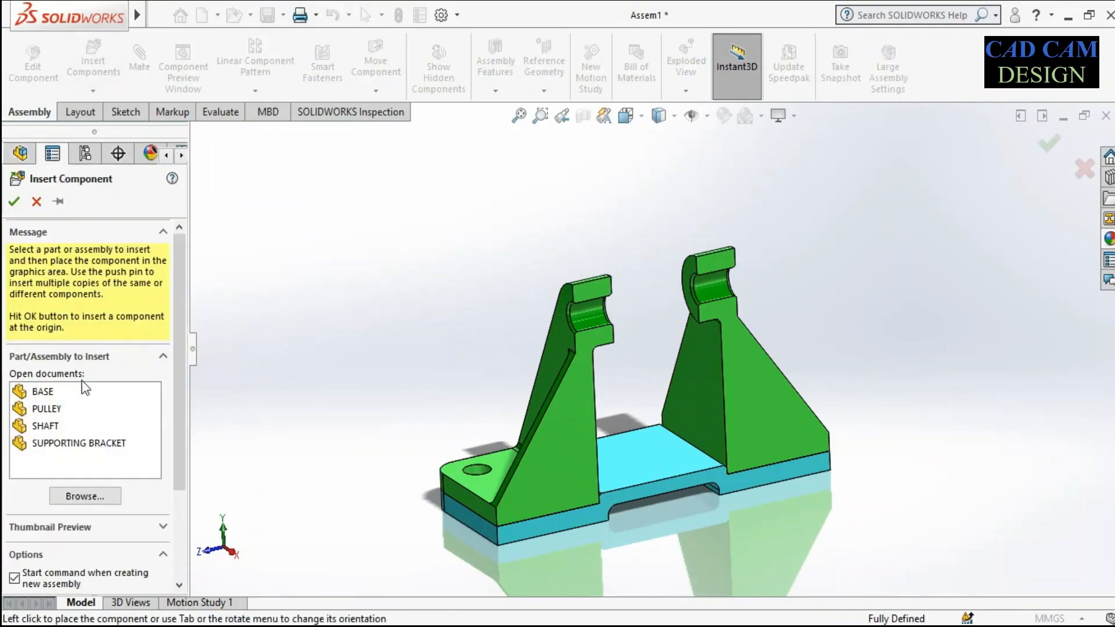
pyautogui.click(44, 409)
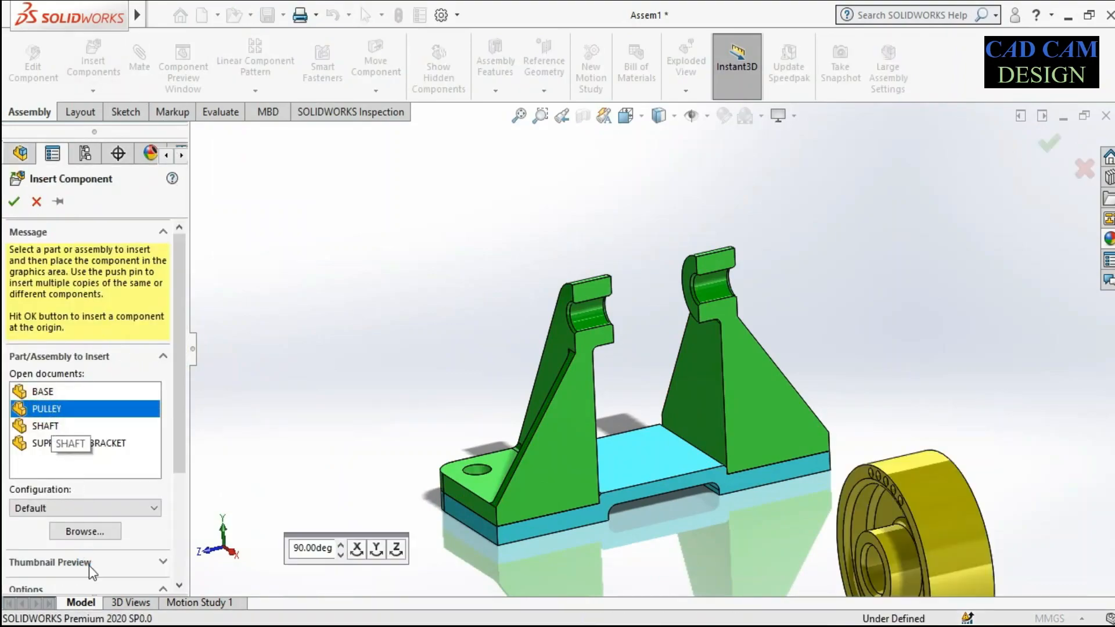
pyautogui.click(313, 279)
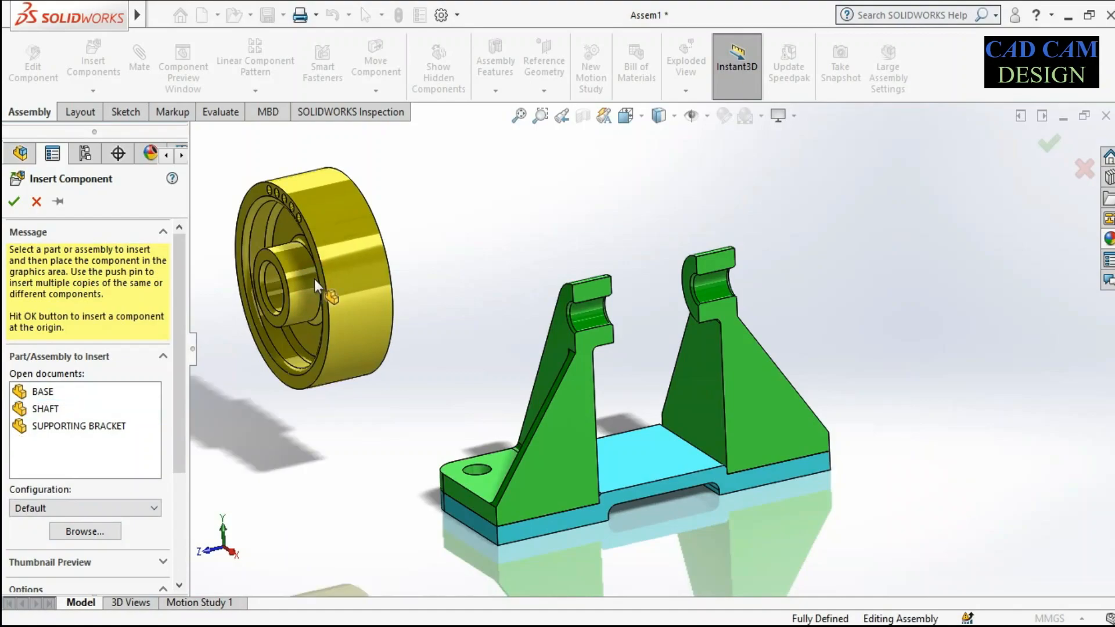
# Step: Add a concentric mate between the first bracket's shaft hole and the pulley's bore
pyautogui.click(272, 284)
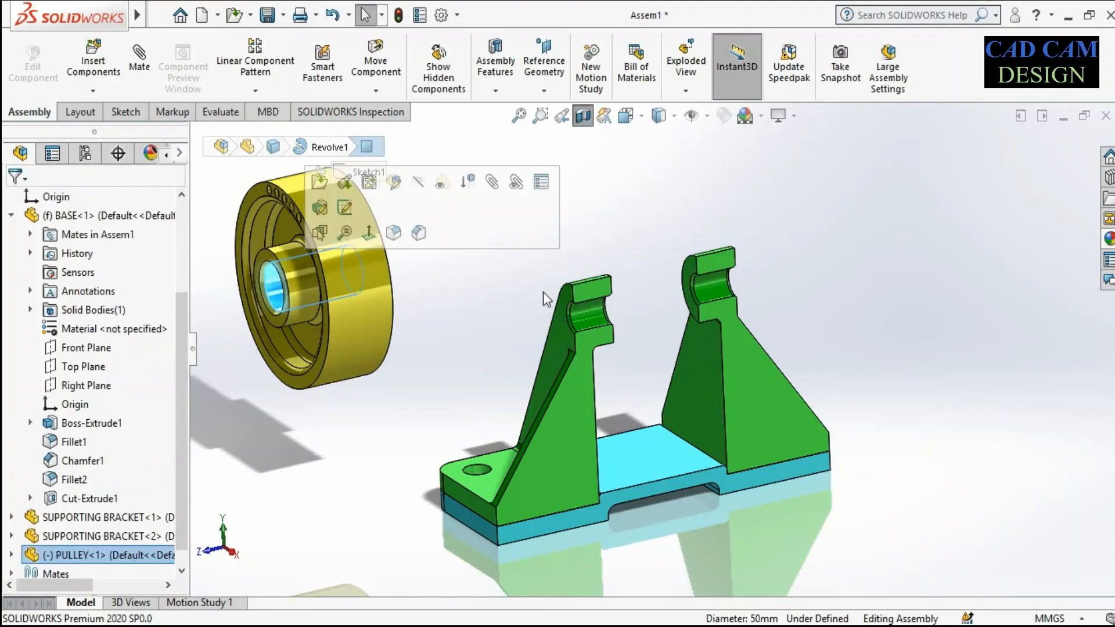
pyautogui.click(594, 318)
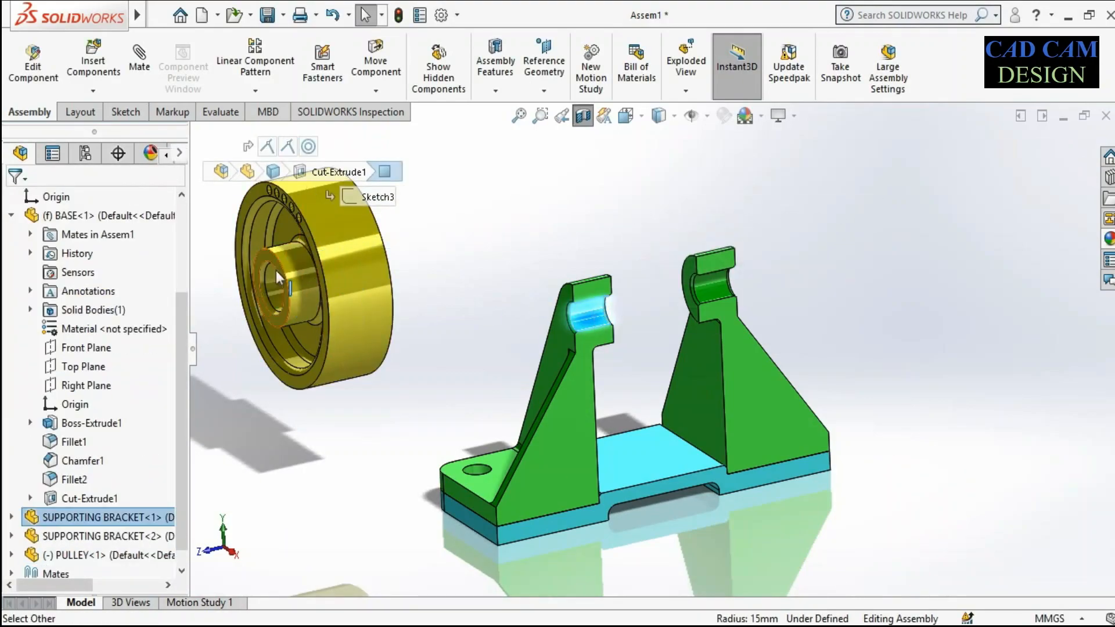
pyautogui.click(140, 65)
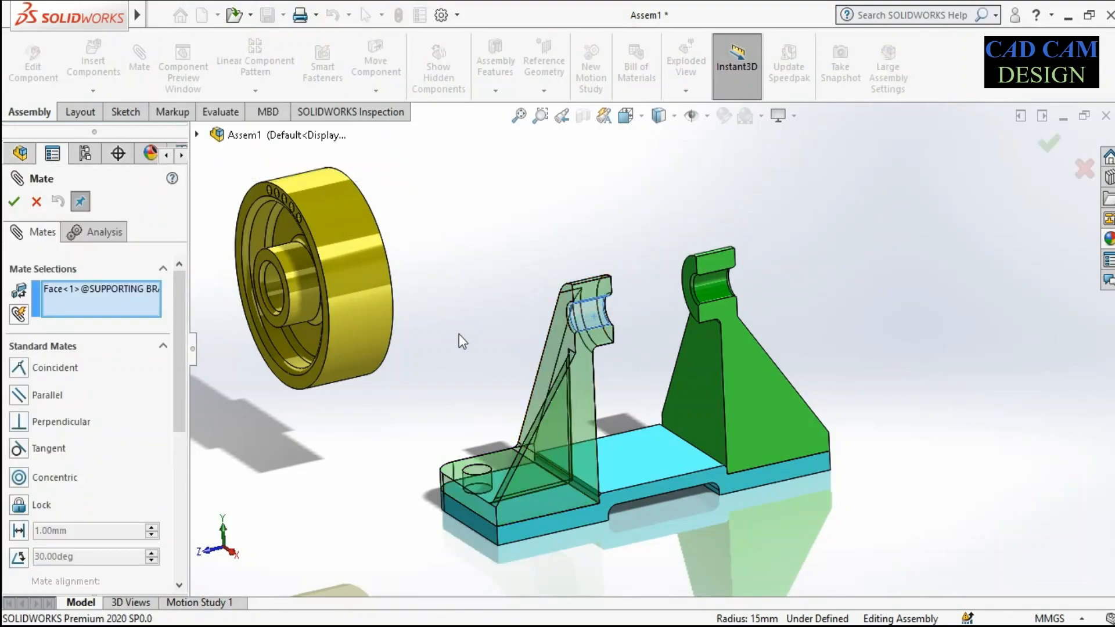
pyautogui.scroll(-5, 288, 279)
pyautogui.click(368, 315)
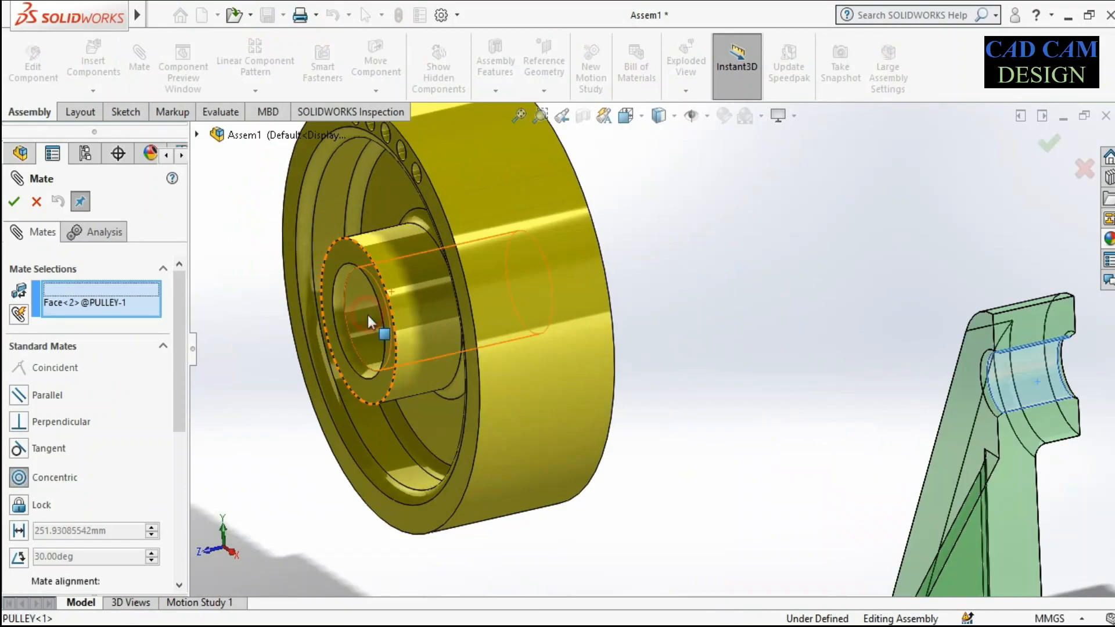
pyautogui.scroll(5, 367, 315)
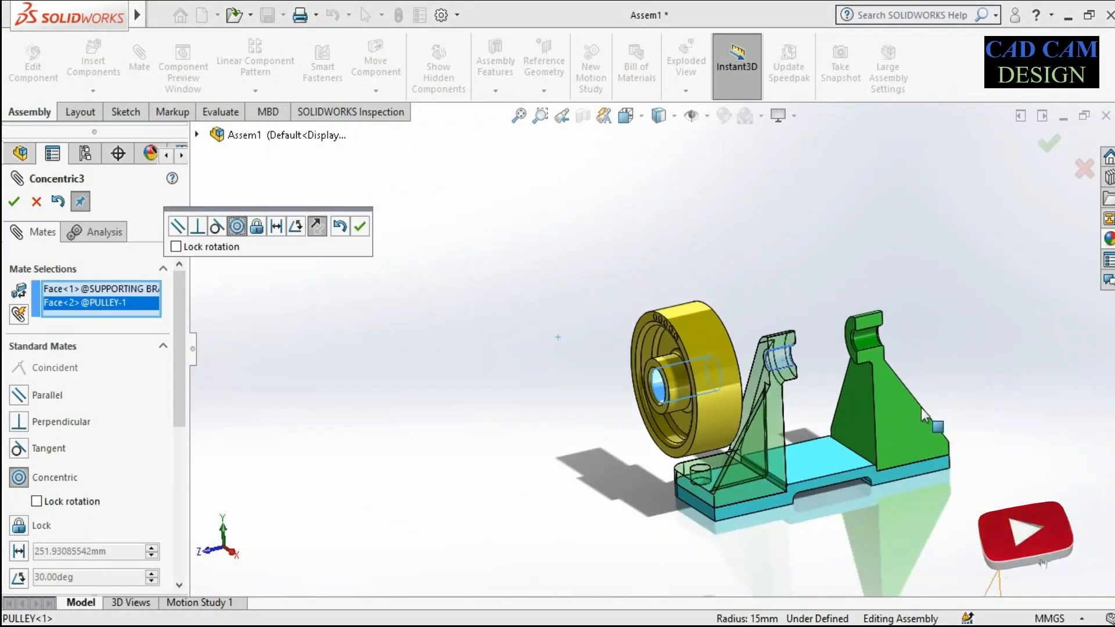
pyautogui.scroll(-4, 919, 415)
pyautogui.scroll(3, 543, 352)
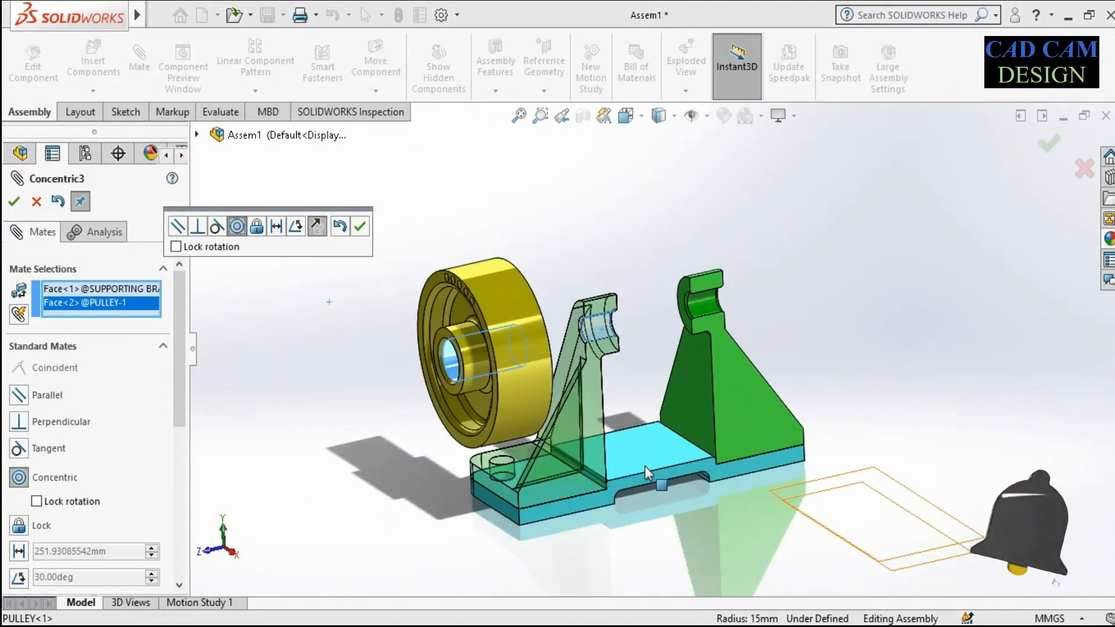
pyautogui.click(361, 225)
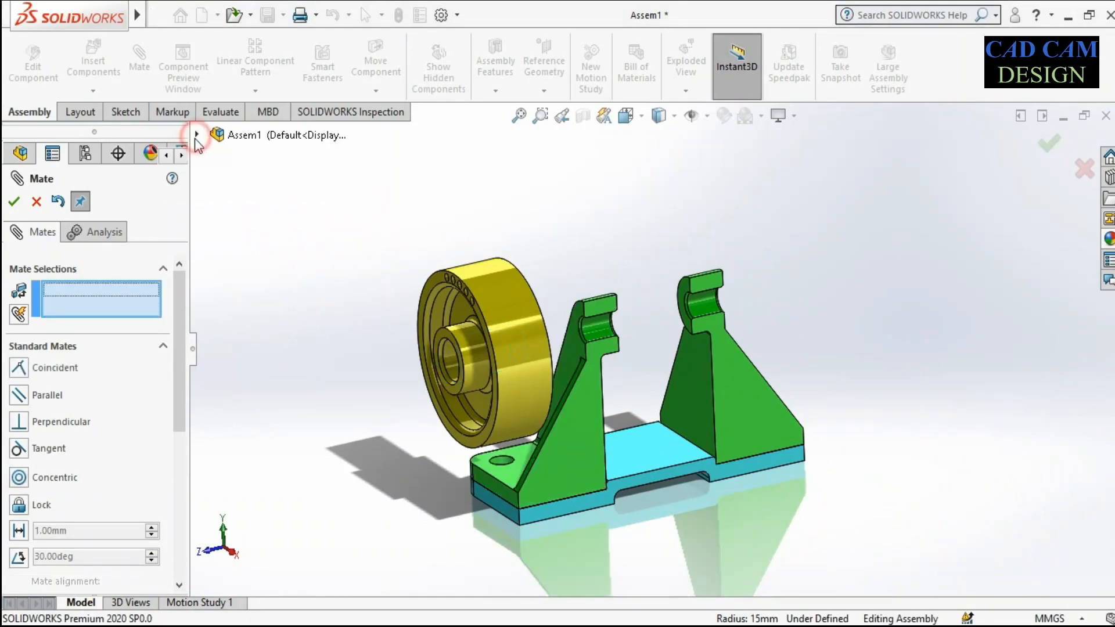
# Step: Mate the base's Front Plane coincident with the pulley's Front Plane to centre the pulley between the brackets
pyautogui.click(197, 135)
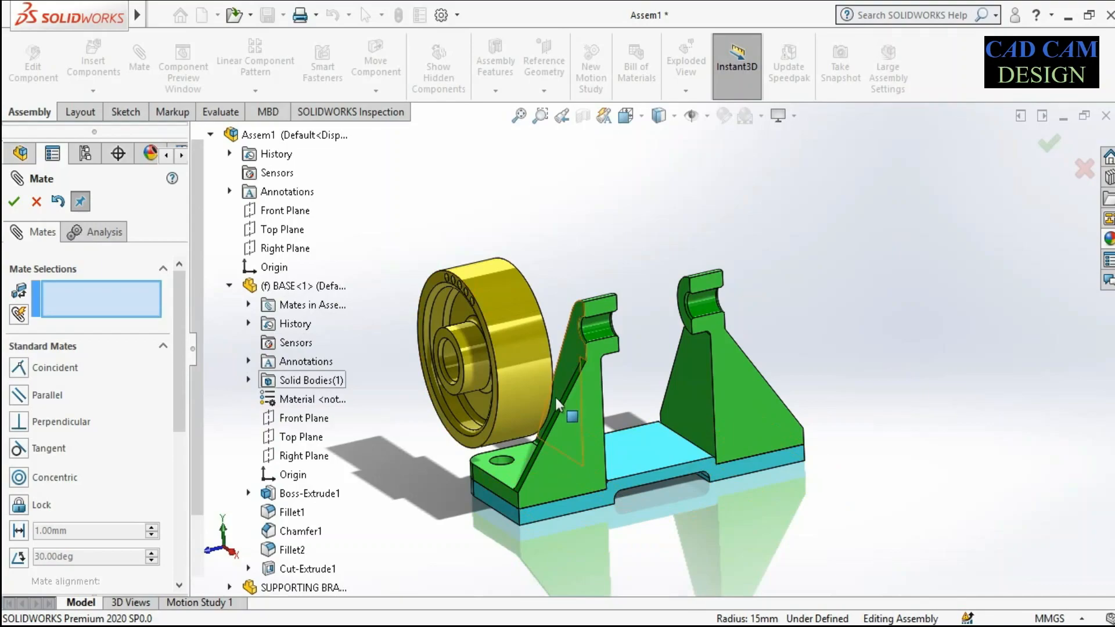
pyautogui.scroll(2, 410, 237)
pyautogui.scroll(-2, 636, 445)
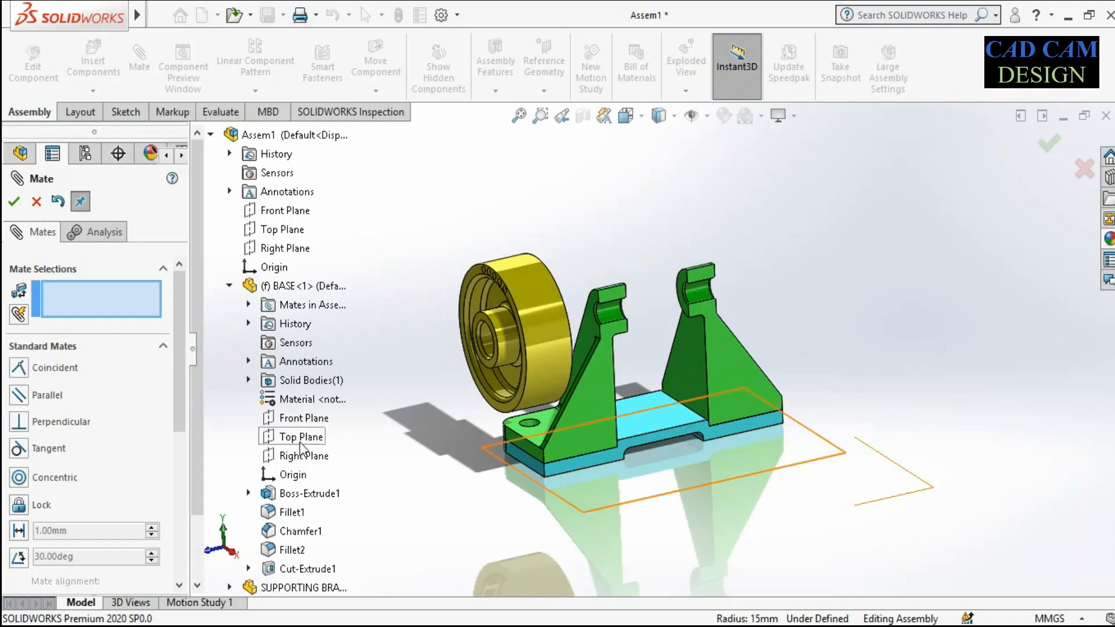
pyautogui.click(302, 419)
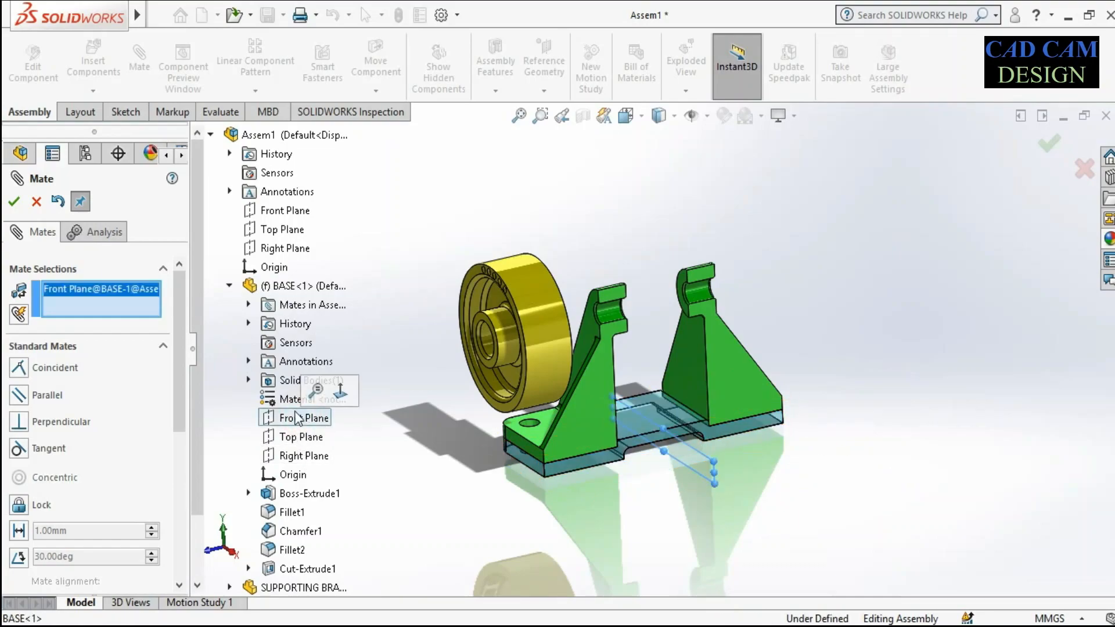
pyautogui.click(228, 289)
pyautogui.click(230, 286)
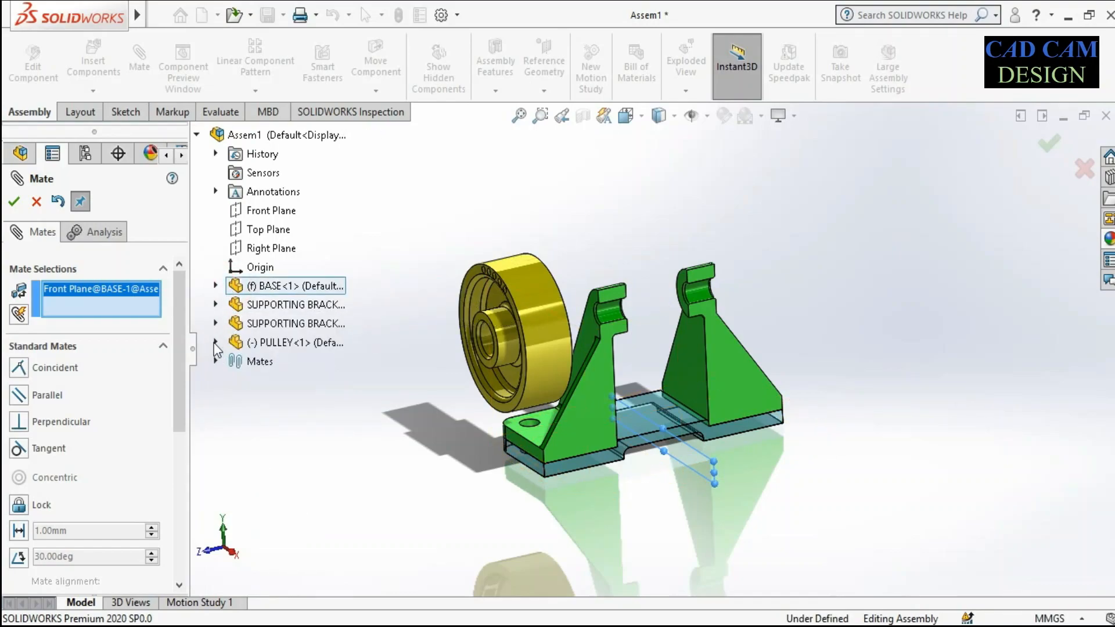
pyautogui.click(215, 342)
pyautogui.scroll(-2, 278, 407)
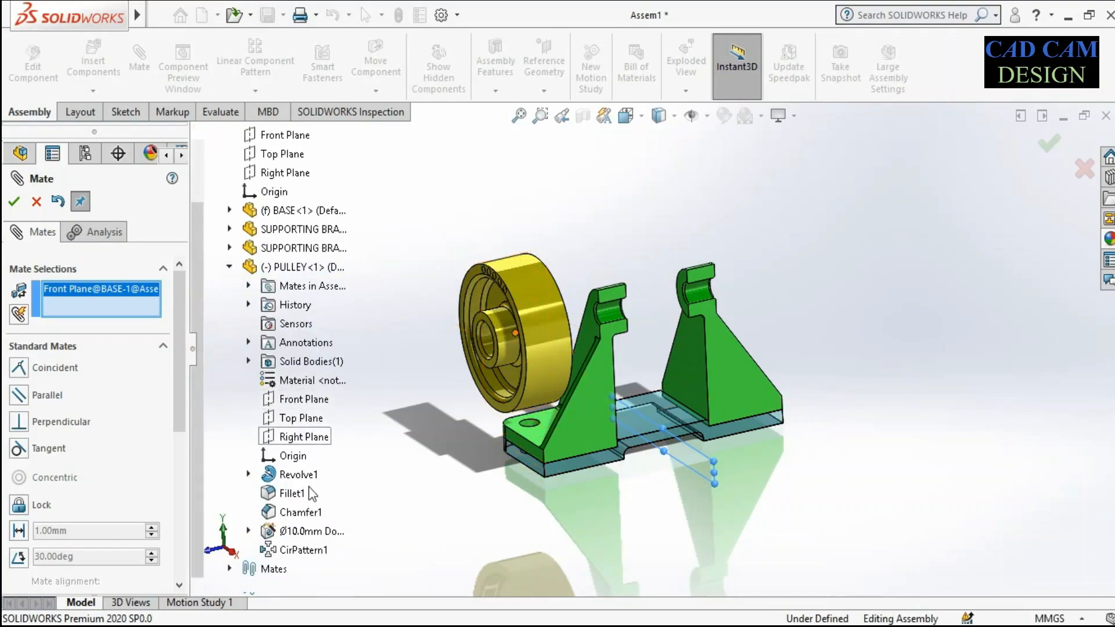
pyautogui.click(292, 399)
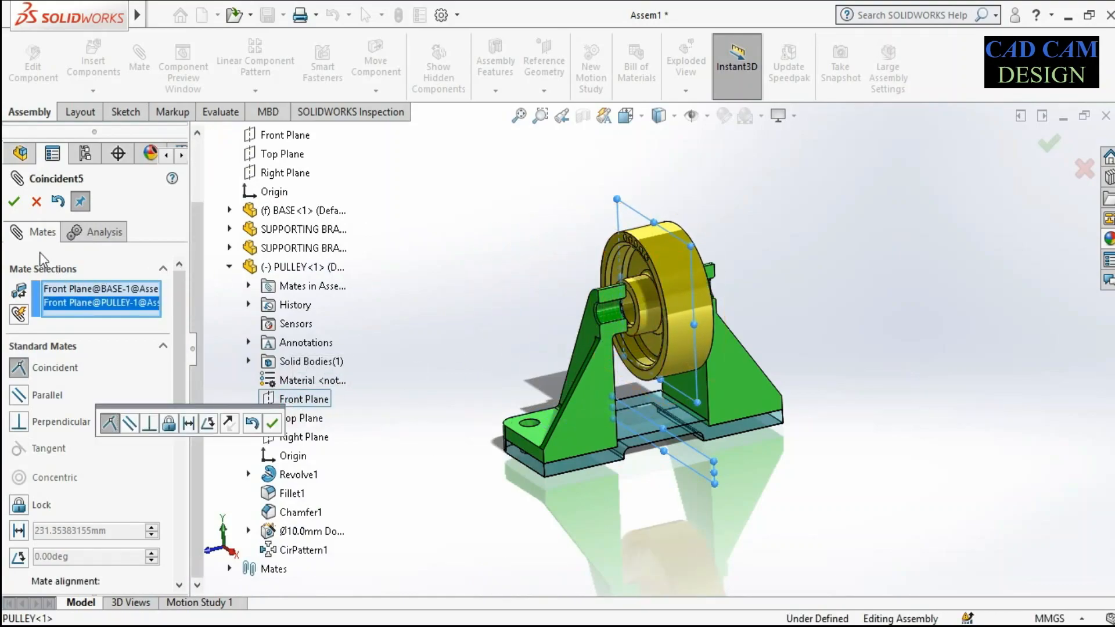
pyautogui.click(272, 426)
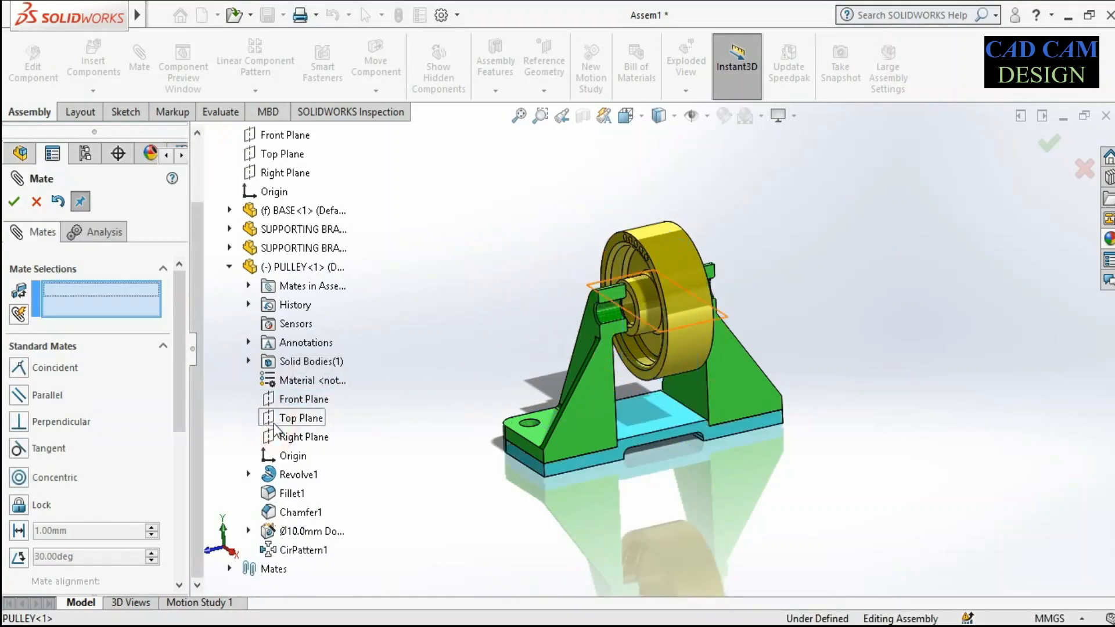
pyautogui.click(15, 202)
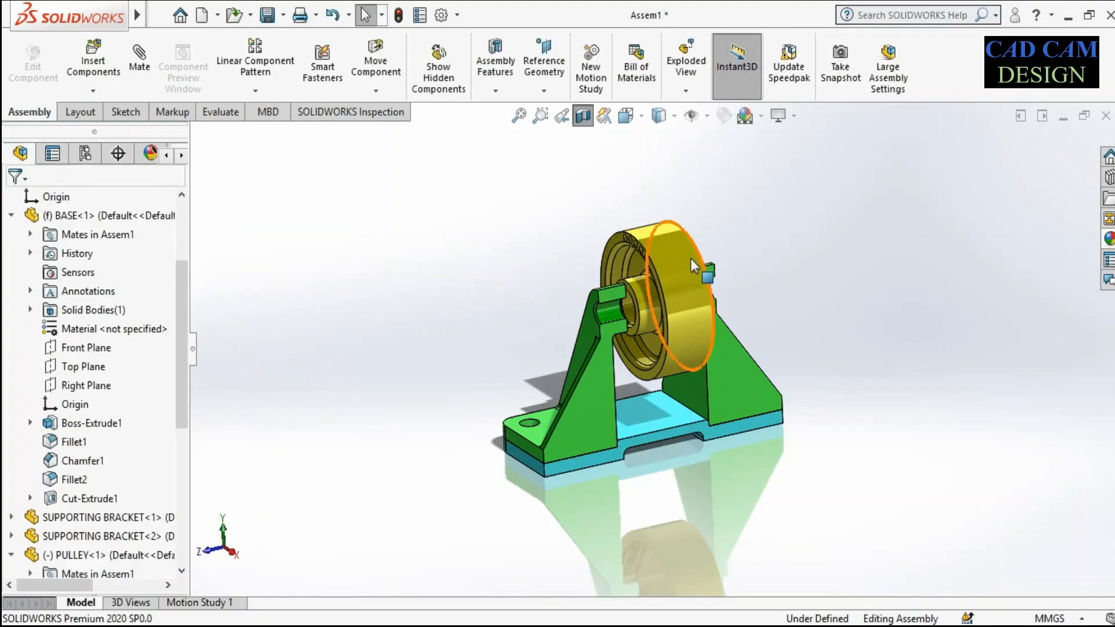
# Step: Examine the pulley's position between the two brackets from several views
pyautogui.click(689, 338)
pyautogui.scroll(-3, 688, 338)
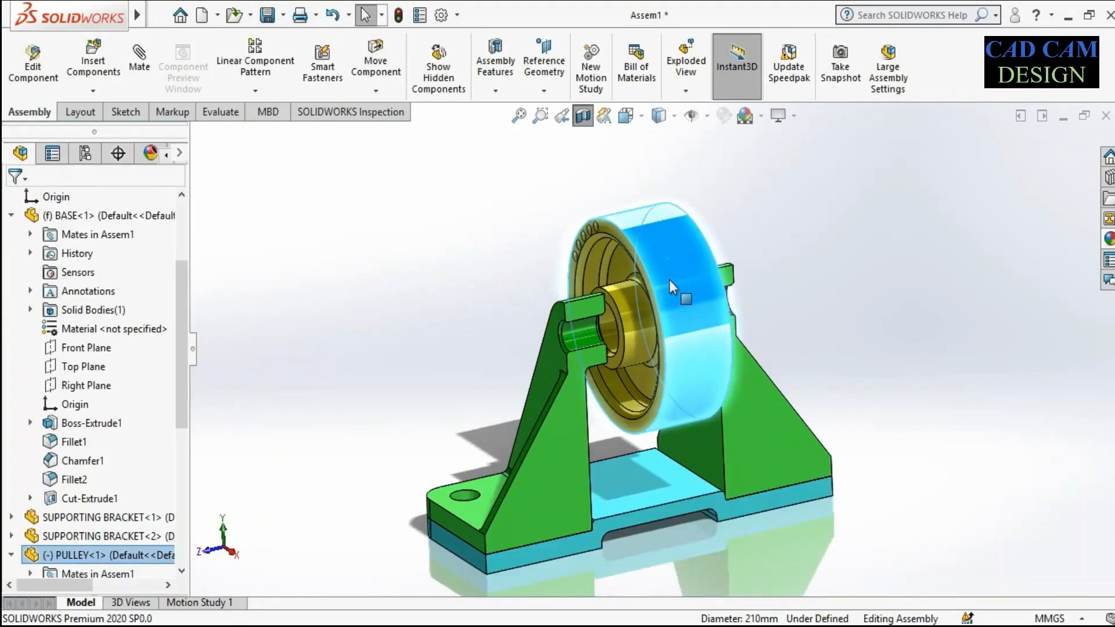
pyautogui.click(863, 295)
pyautogui.scroll(3, 655, 350)
pyautogui.moveTo(616, 381); pyautogui.dragTo(630, 355, button='middle')
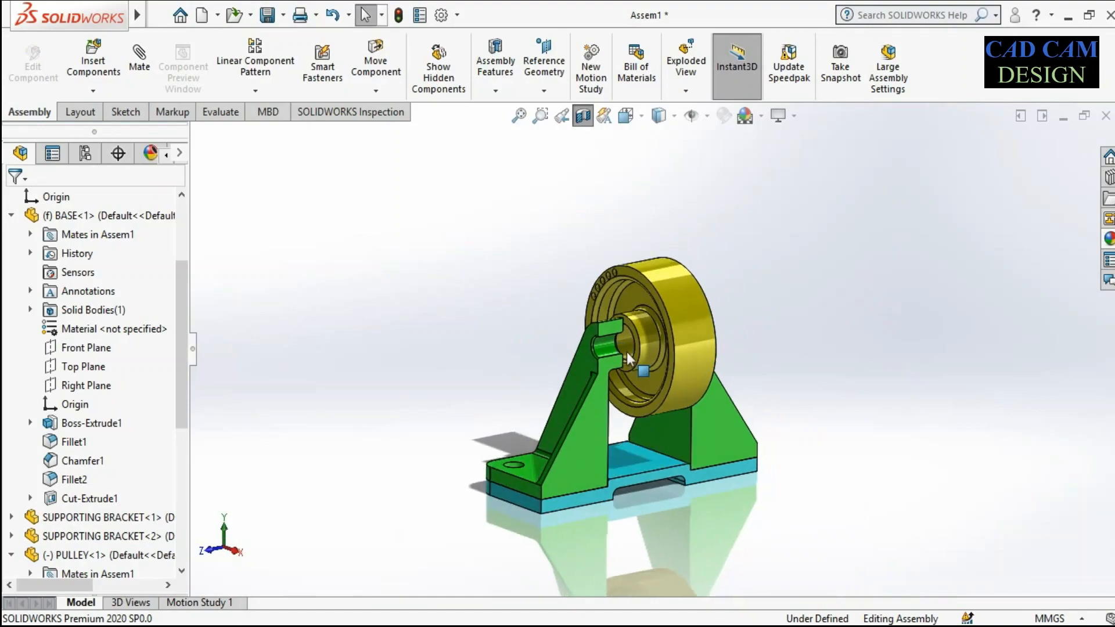
pyautogui.scroll(-3, 666, 339)
pyautogui.moveTo(667, 329); pyautogui.dragTo(868, 245)
pyautogui.click(868, 245)
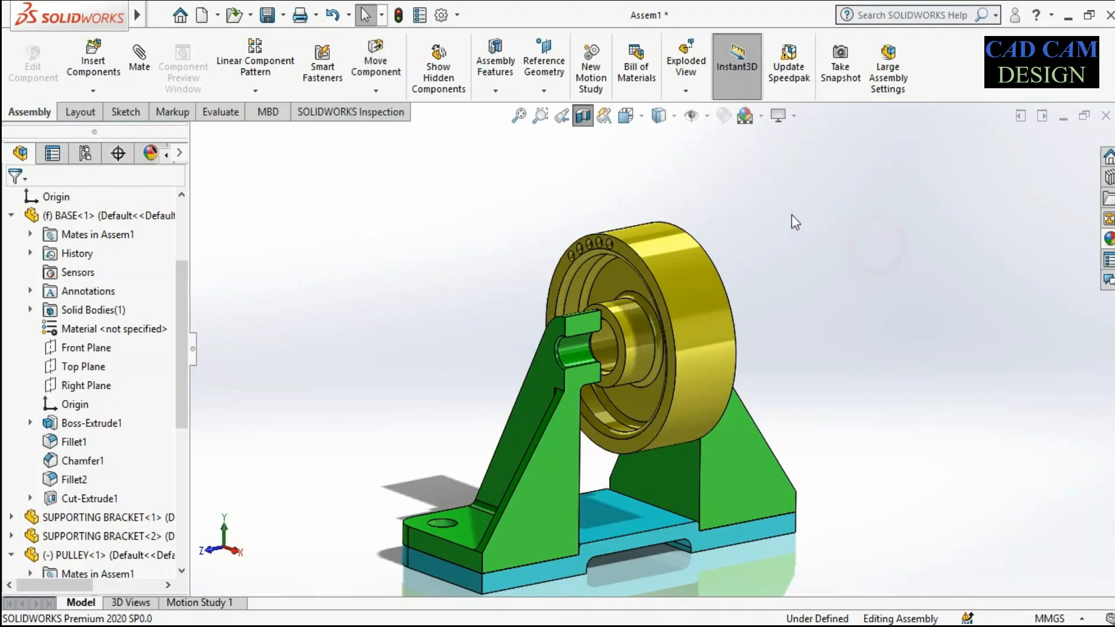
# Step: Reapply the section view on the base's Right Plane so that it also cuts through the pulley
pyautogui.click(580, 118)
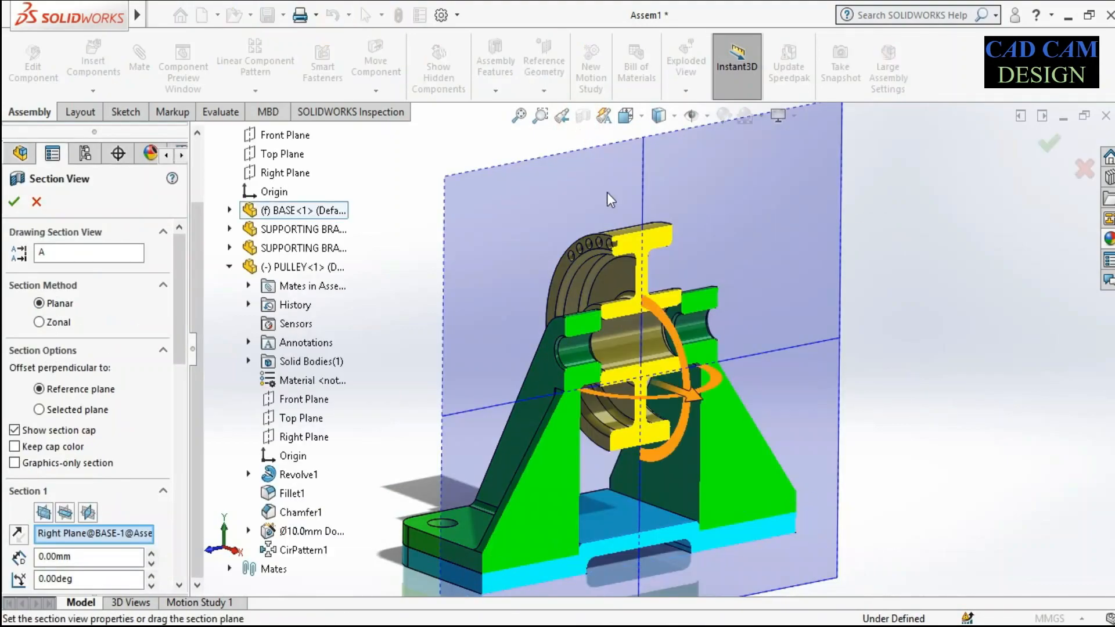
pyautogui.click(1046, 144)
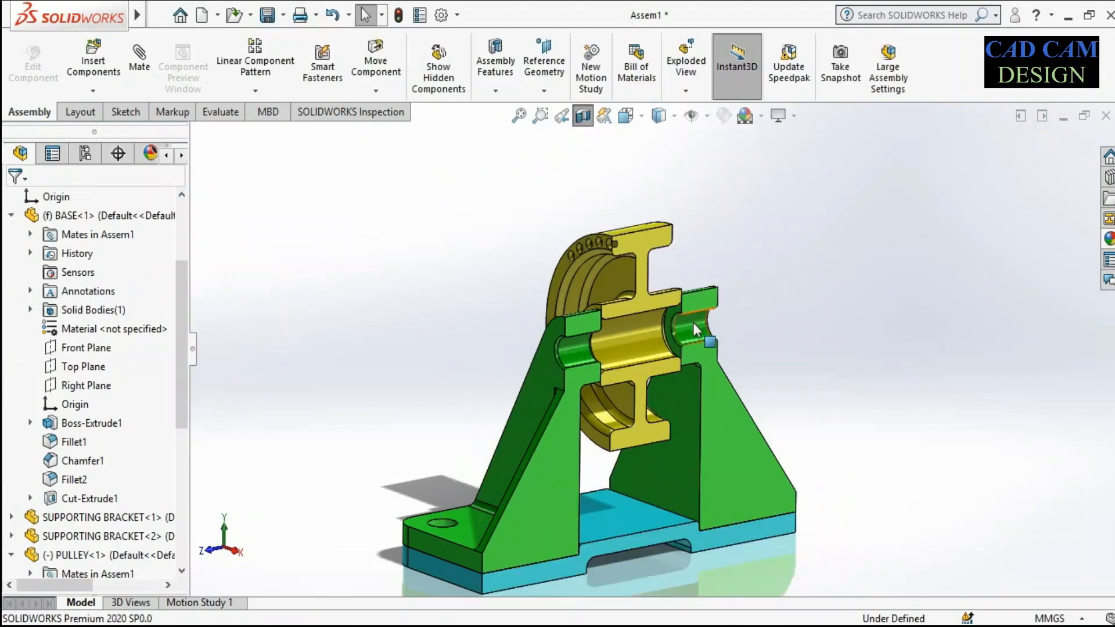
# Step: Insert the SHAFT part into the assembly, placing it in free space beside the bracket and pulley
pyautogui.scroll(-5, 640, 277)
pyautogui.moveTo(642, 277); pyautogui.dragTo(614, 285, button='middle')
pyautogui.scroll(3, 614, 284)
pyautogui.scroll(3, 477, 244)
pyautogui.moveTo(524, 350); pyautogui.dragTo(538, 354, button='middle')
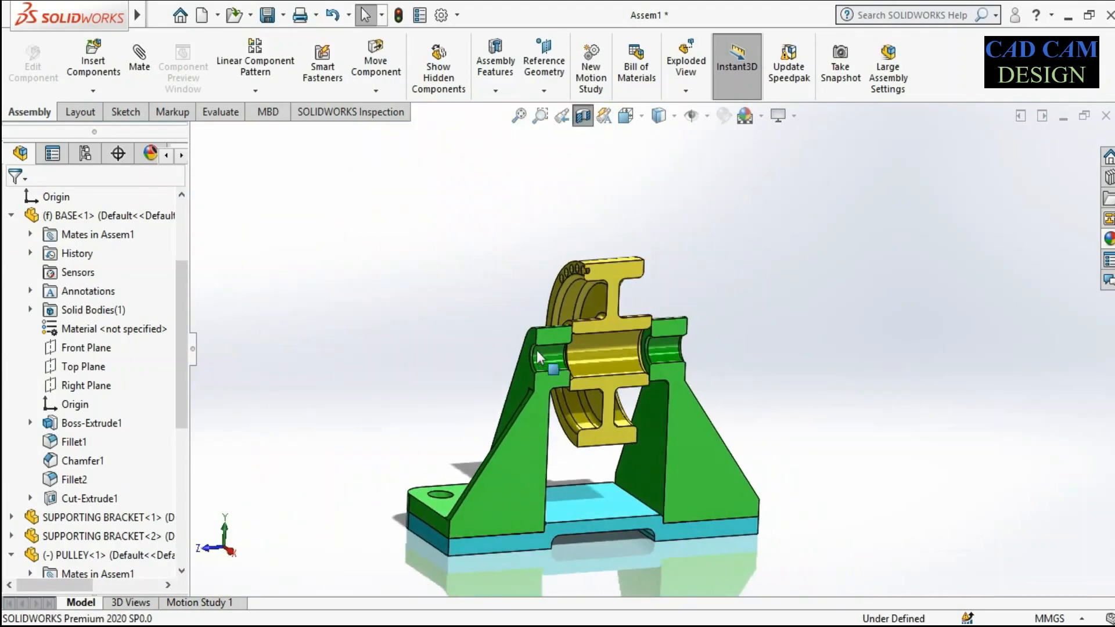
pyautogui.click(93, 58)
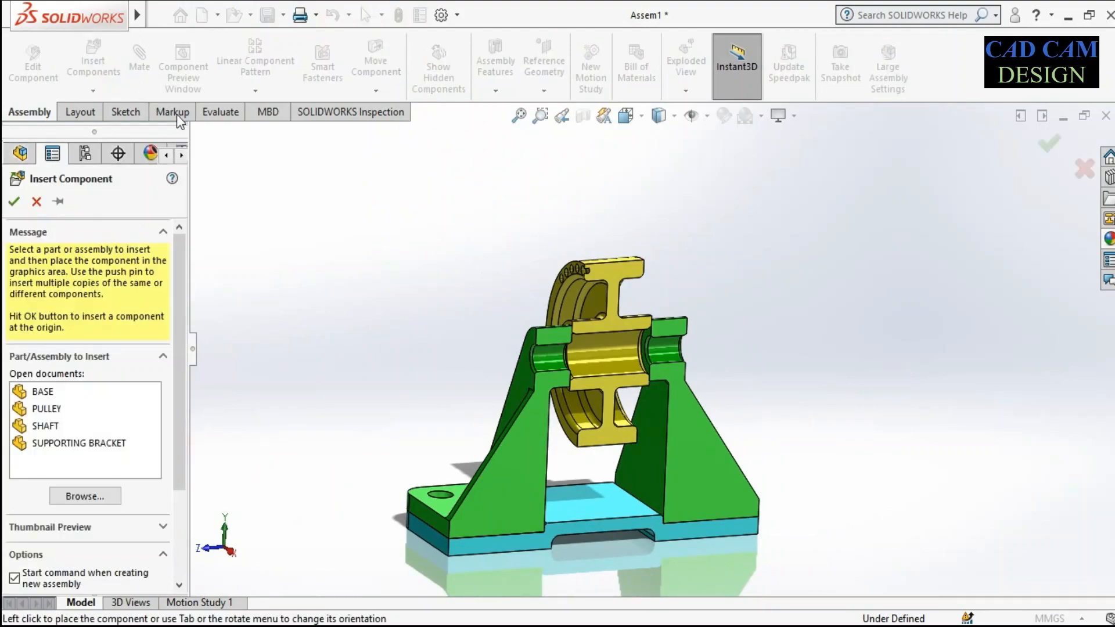
pyautogui.click(50, 426)
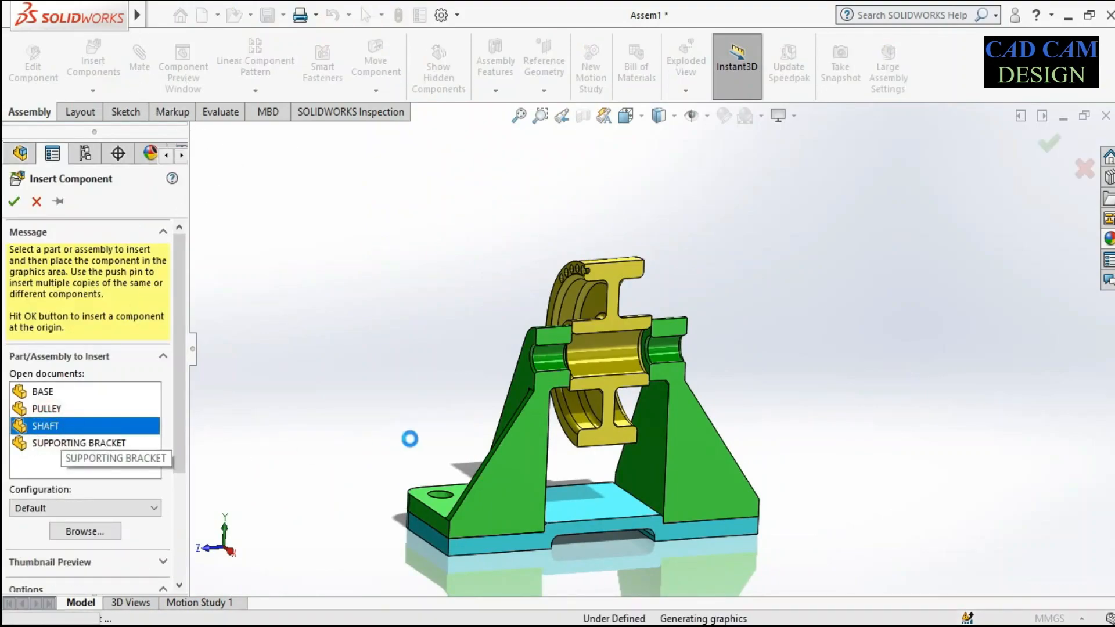
pyautogui.click(403, 305)
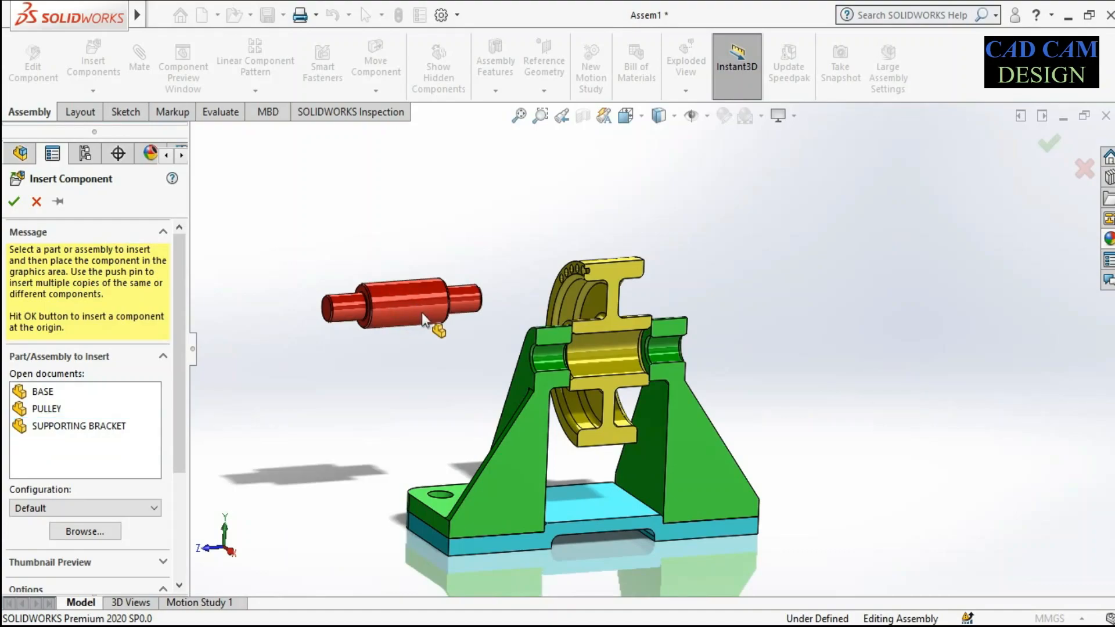
# Step: Add a concentric mate between the shaft's large middle cylindrical face and the pulley's bore
pyautogui.click(139, 59)
pyautogui.click(399, 304)
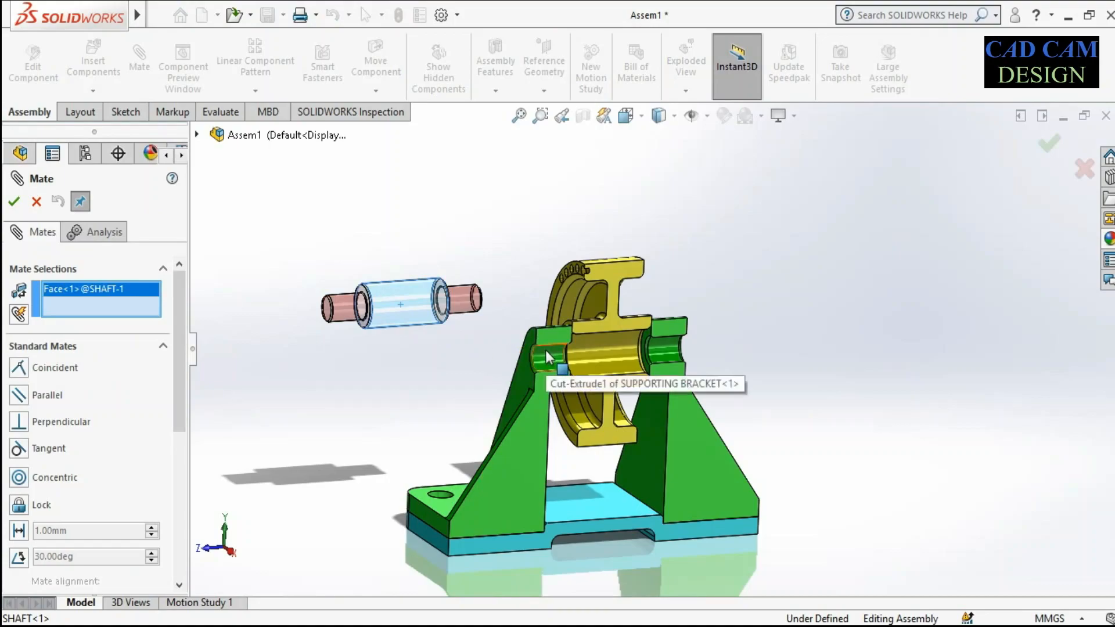
pyautogui.scroll(-3, 604, 350)
pyautogui.click(604, 346)
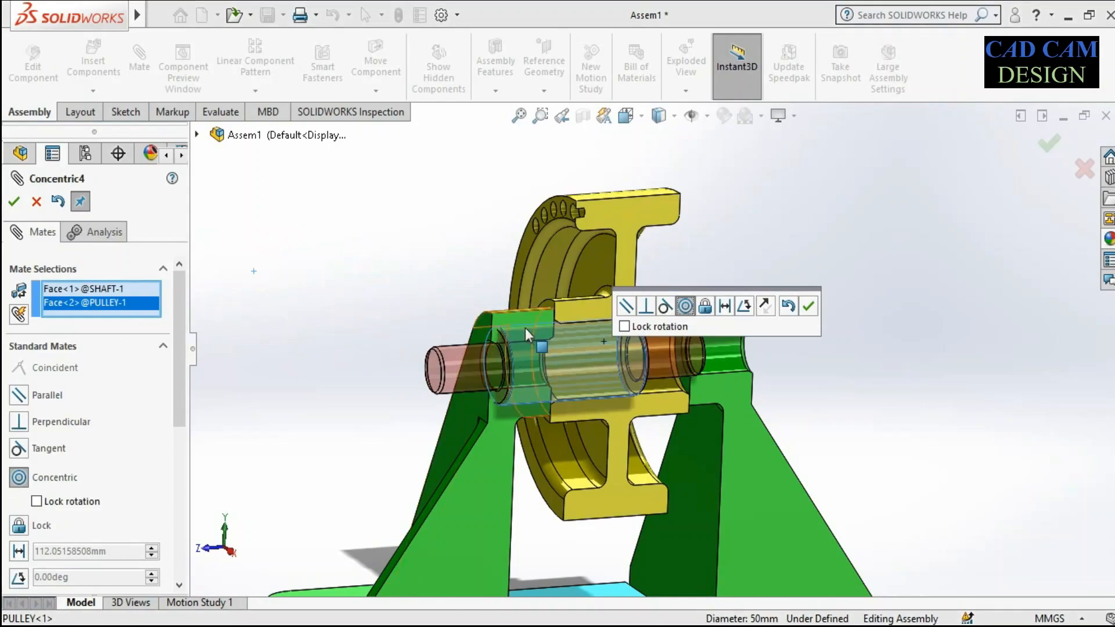
pyautogui.click(14, 203)
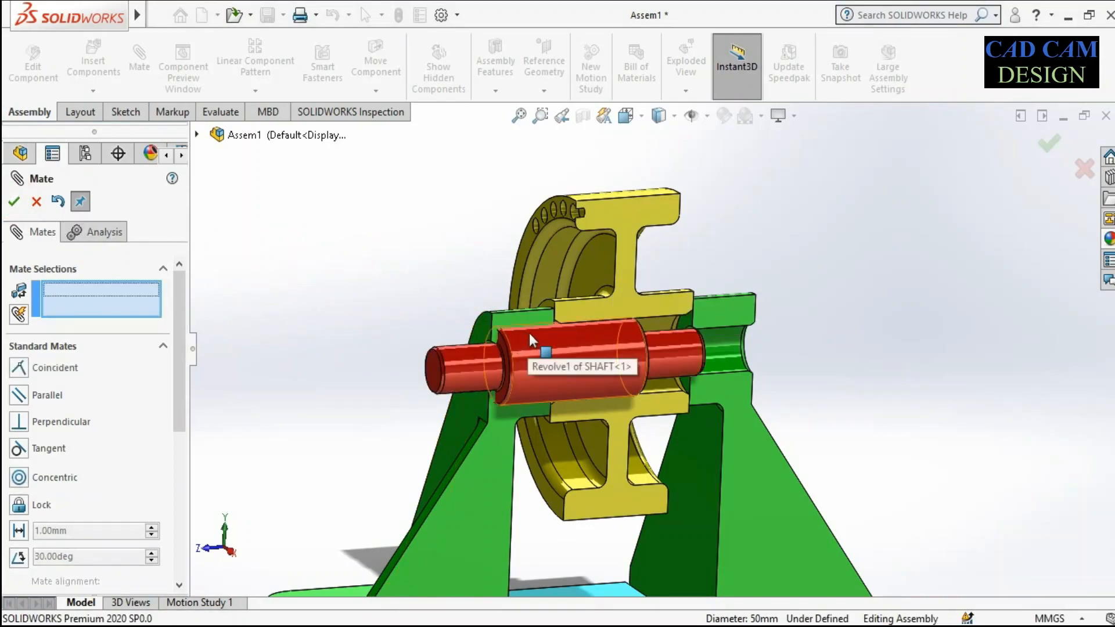
# Step: Mate the shaft's shoulder face coincident with the inner boss face of the first supporting bracket, and finish mating
pyautogui.scroll(-3, 500, 350)
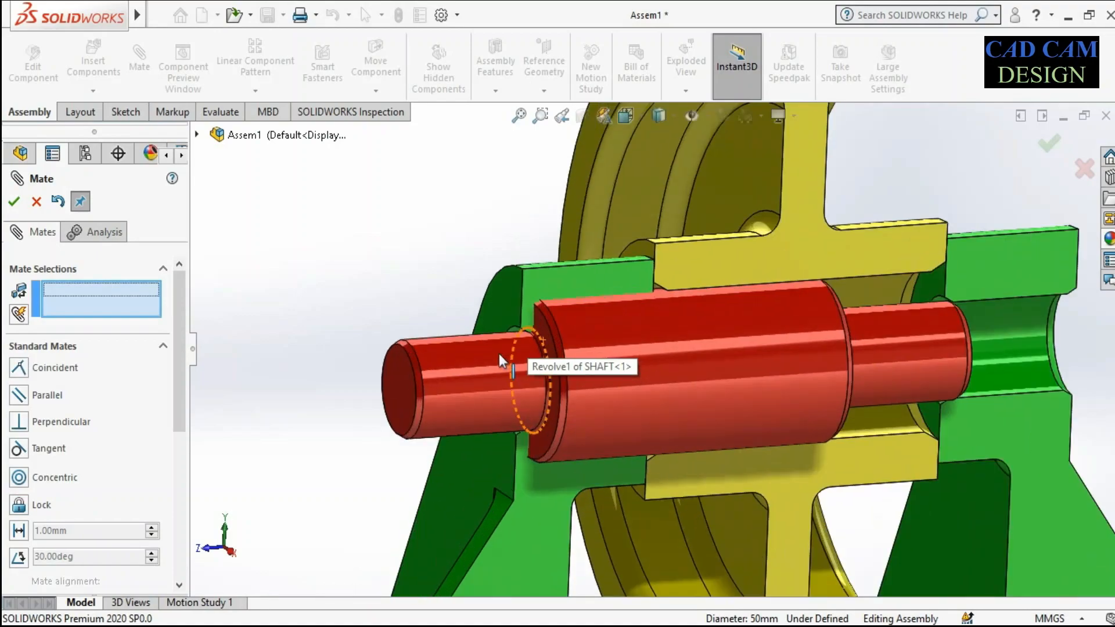
pyautogui.click(542, 329)
pyautogui.scroll(-3, 646, 255)
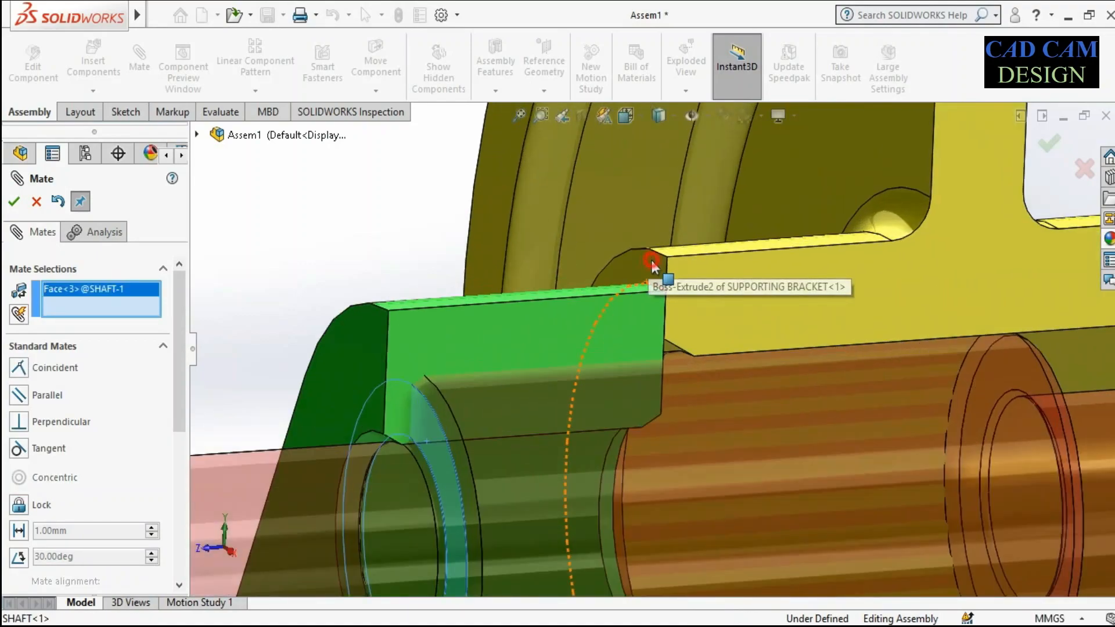
pyautogui.click(651, 260)
pyautogui.click(834, 223)
pyautogui.scroll(4, 617, 277)
pyautogui.moveTo(785, 314); pyautogui.dragTo(710, 265, button='middle')
pyautogui.scroll(5, 545, 237)
pyautogui.scroll(-2, 741, 469)
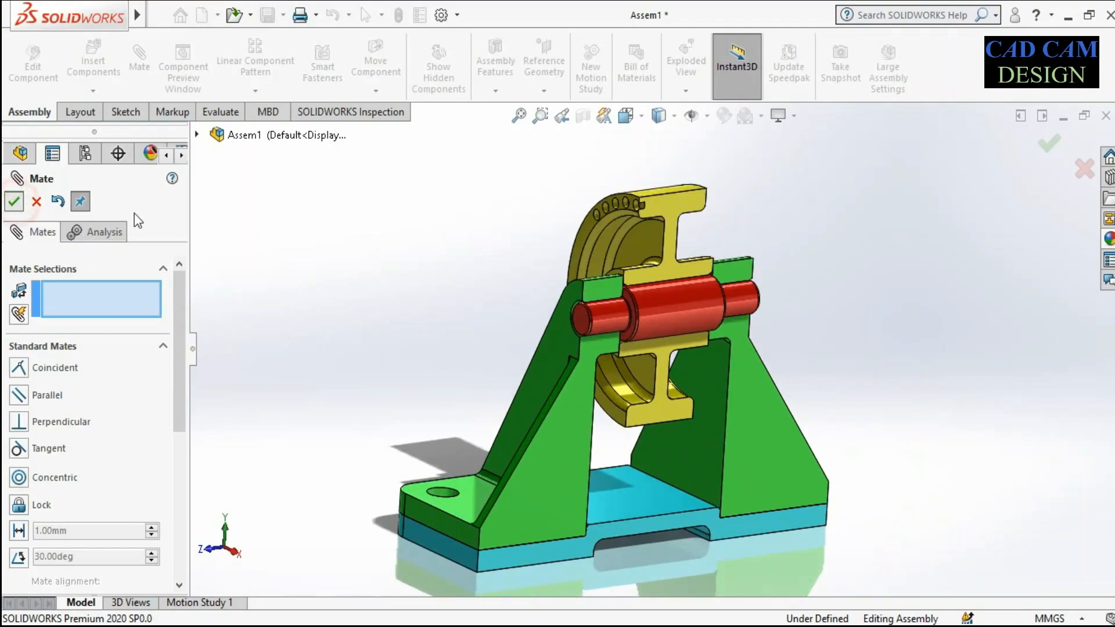
pyautogui.click(14, 202)
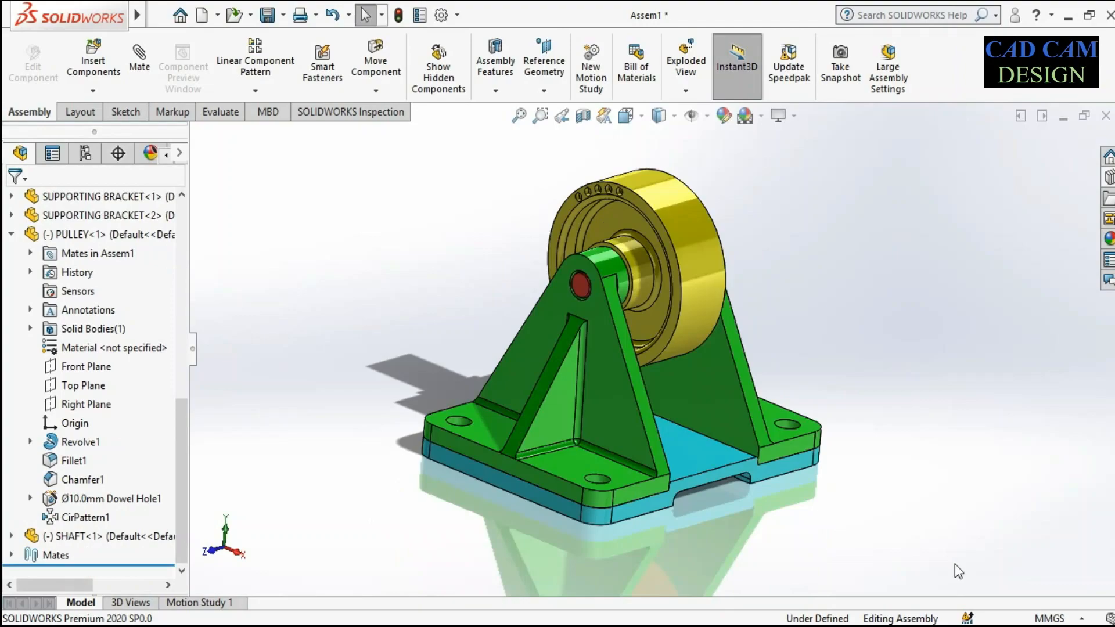